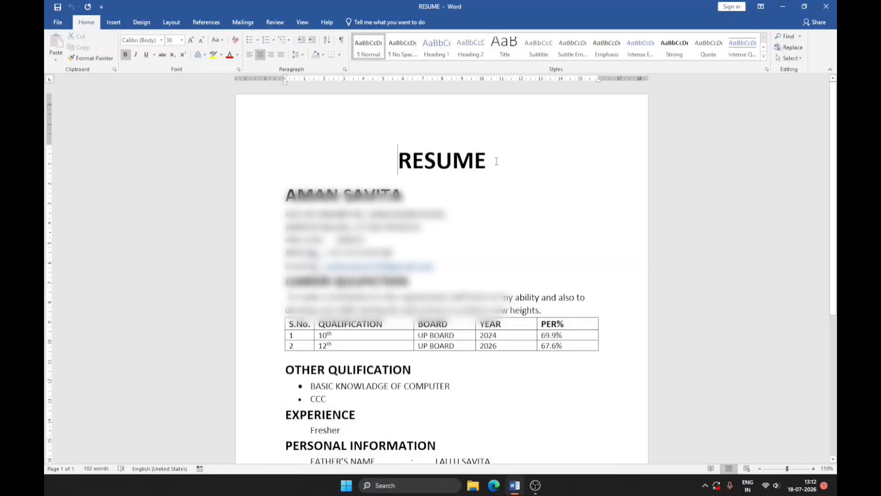
Try No Spacing, Normal and Heading 1 styles on the RESUME title, and undo the style changes.
left_click_drag(496, 161, 392, 160)
left_click(399, 52)
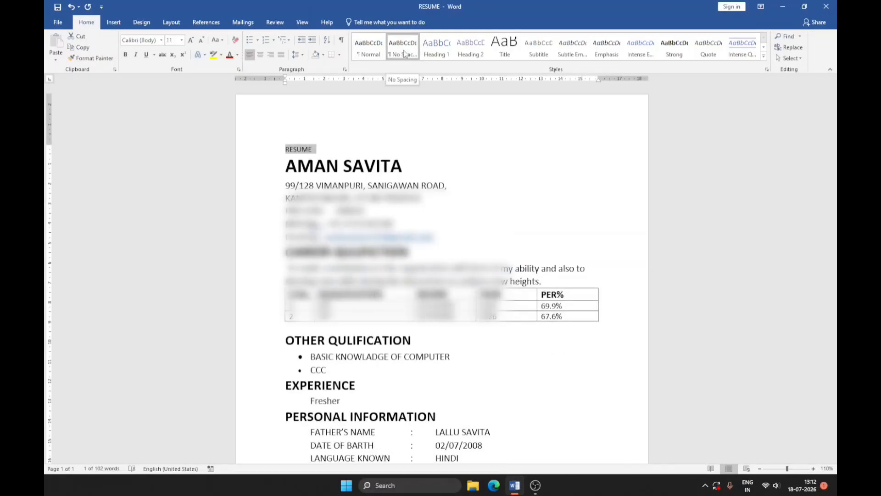
left_click(377, 54)
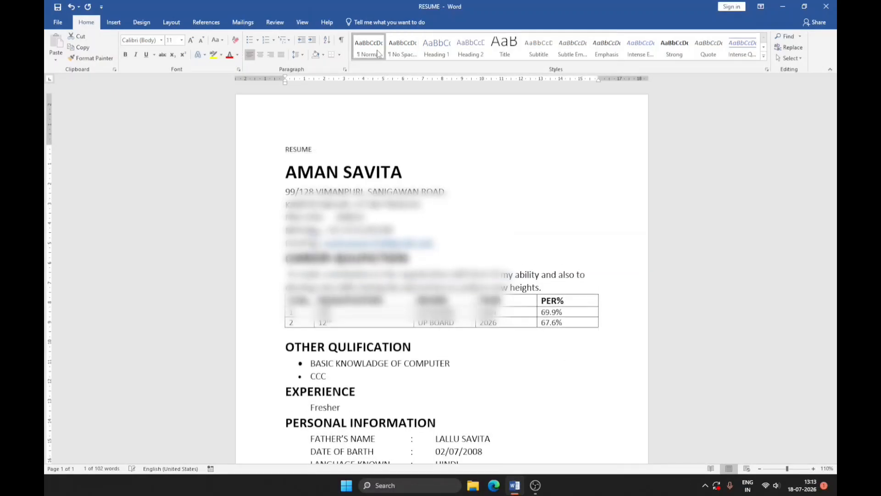
left_click(431, 53)
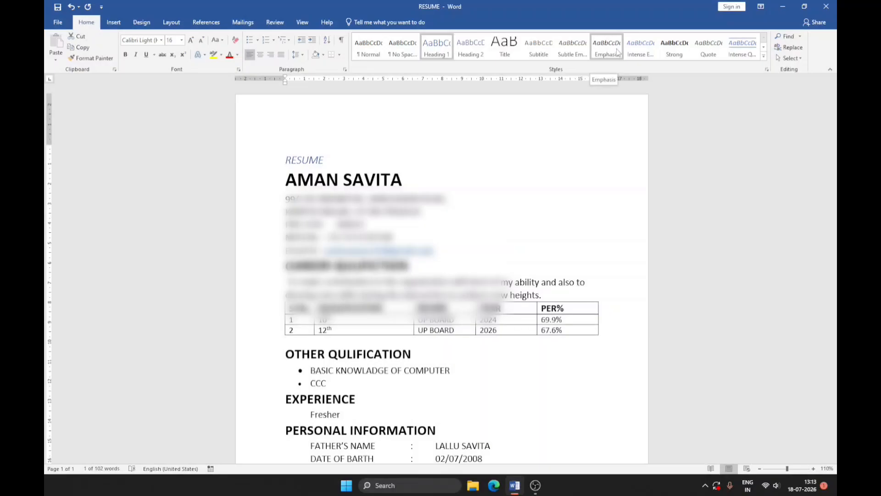
left_click(763, 55)
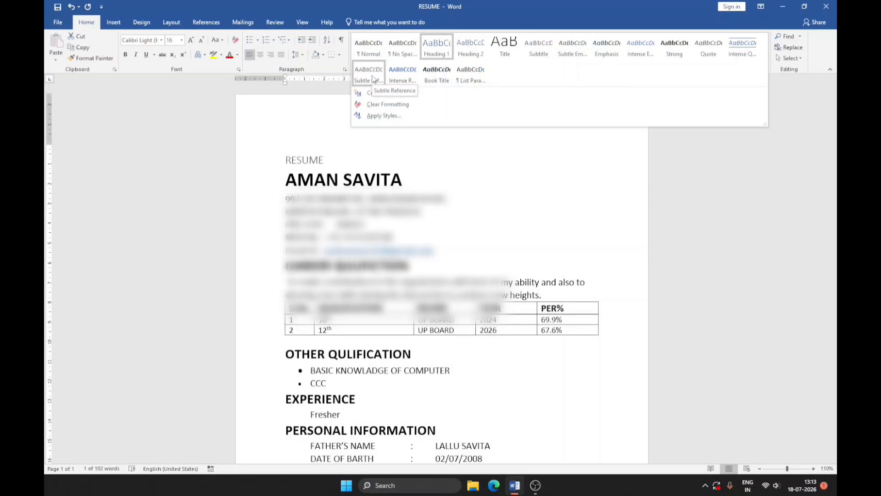
left_click(345, 152)
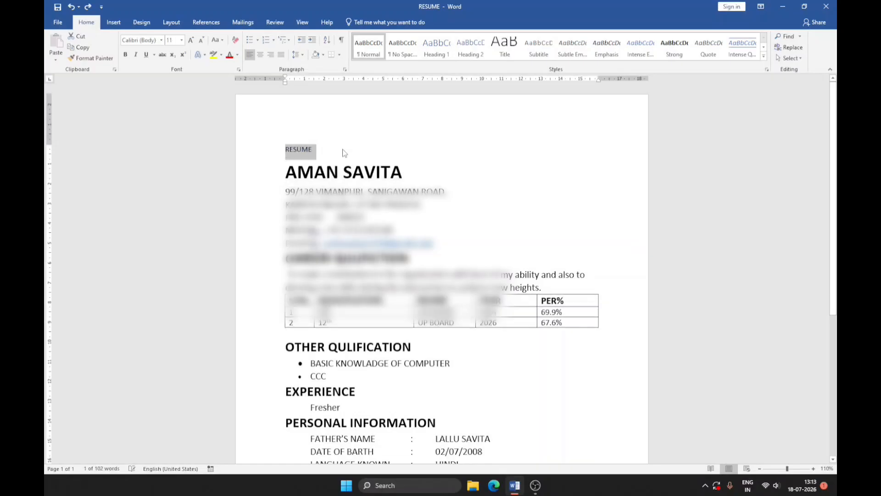
key("ctrl+z")
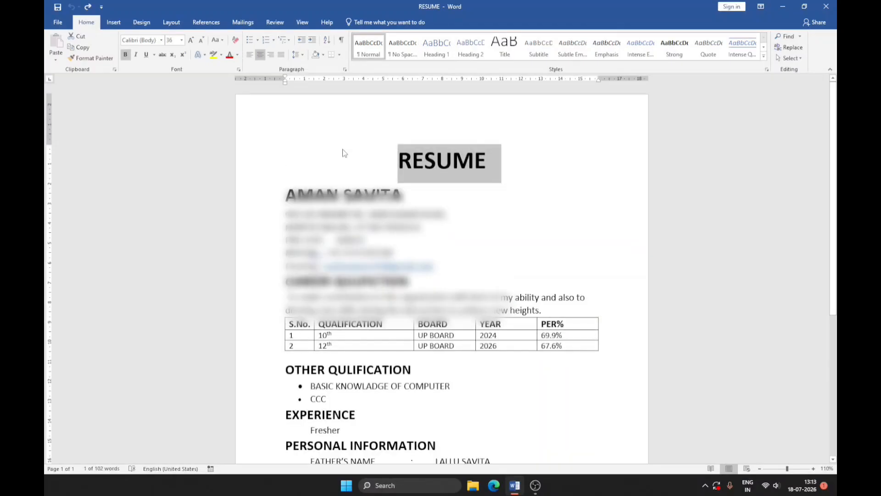
left_click(456, 164)
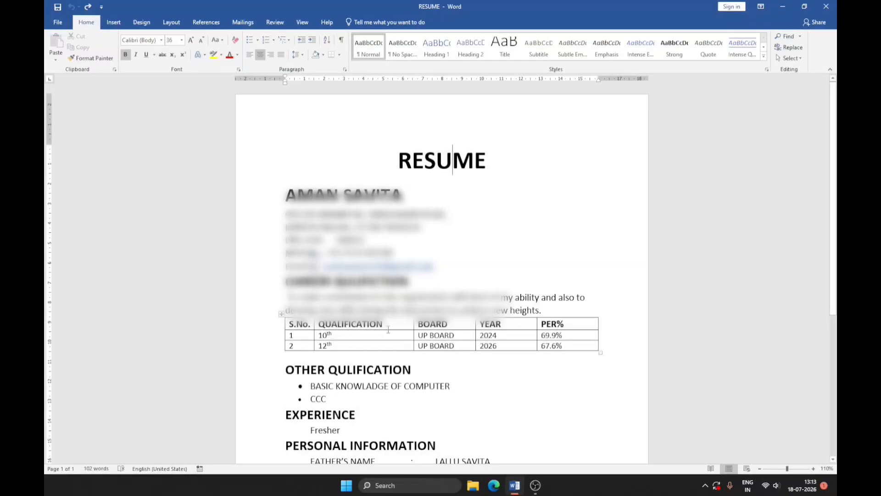
left_click(814, 469)
left_click(814, 469)
left_click(814, 469)
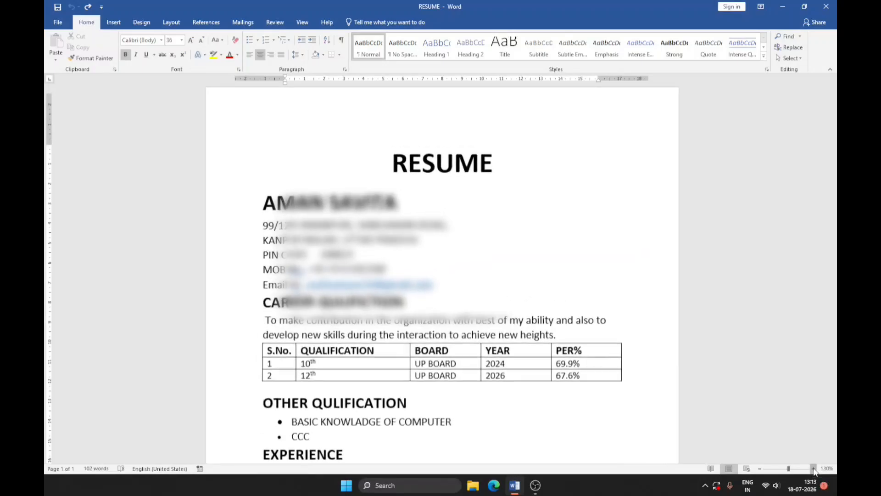
left_click(814, 468)
left_click(814, 469)
left_click(760, 468)
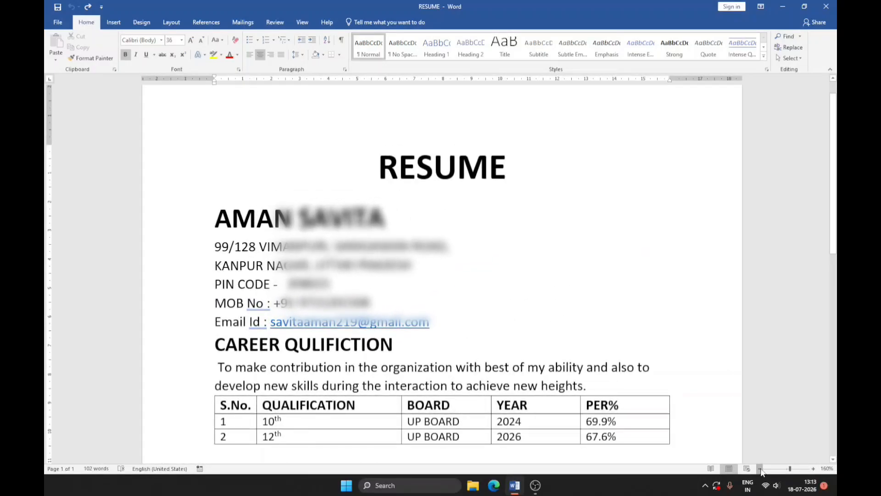
left_click(761, 469)
left_click(760, 469)
left_click(760, 468)
left_click(760, 468)
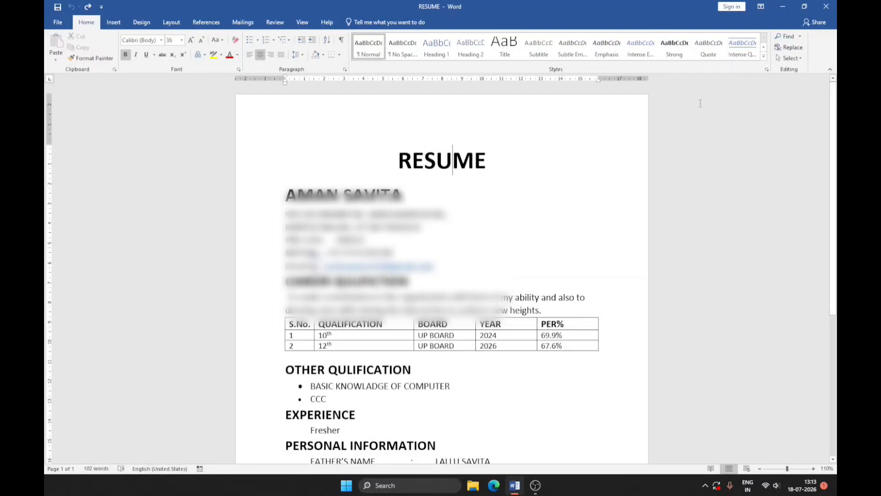
left_click(800, 38)
left_click(800, 48)
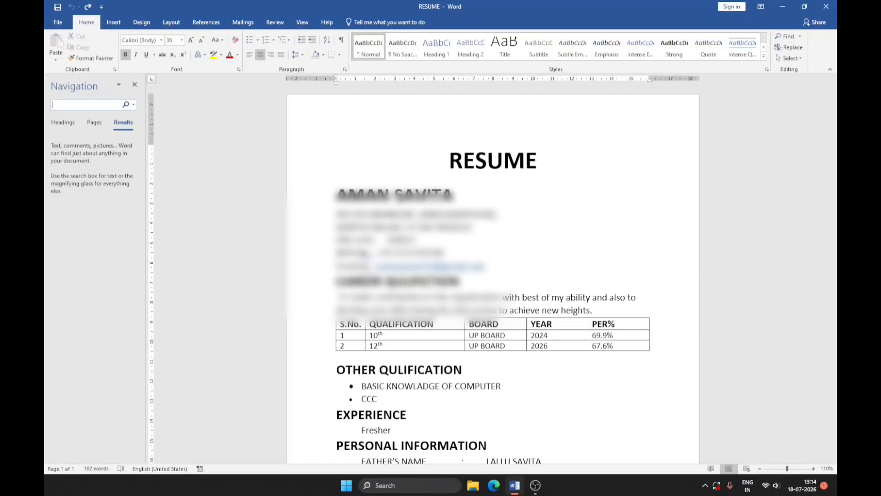
left_click(135, 85)
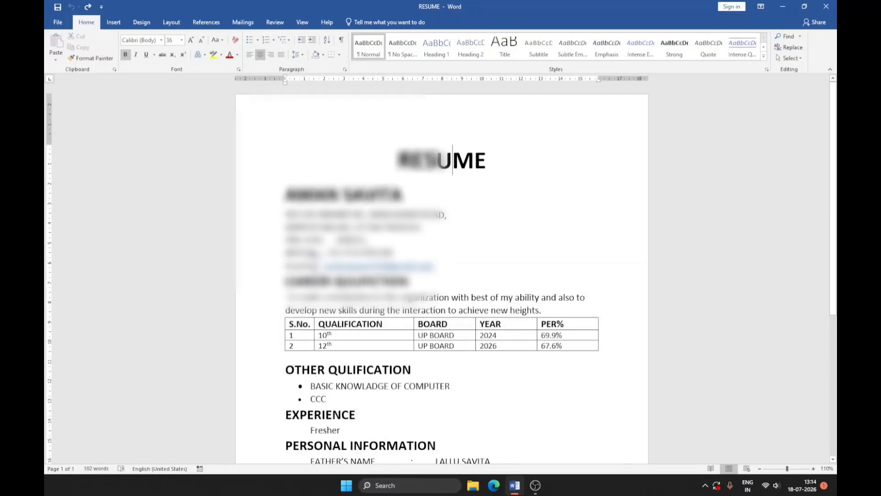
Use Find to search the resume for the locality name in the postal address.
left_click(799, 37)
left_click(788, 48)
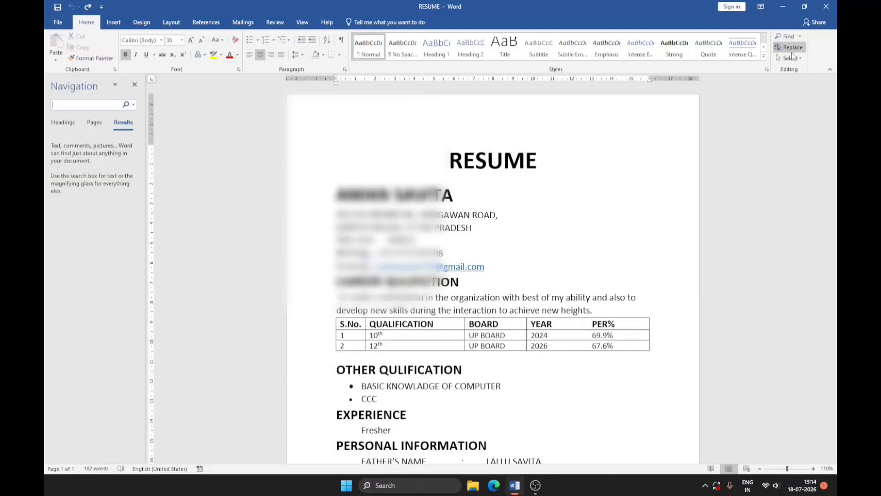
type("vima")
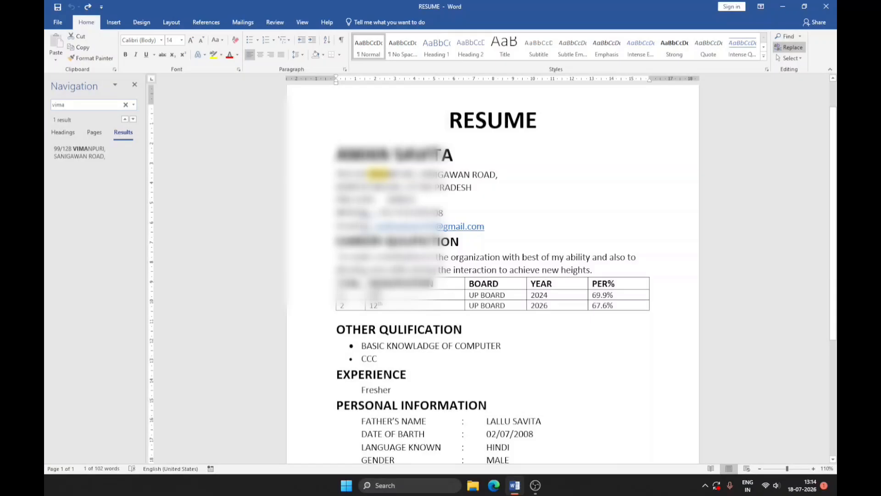
type("npuri")
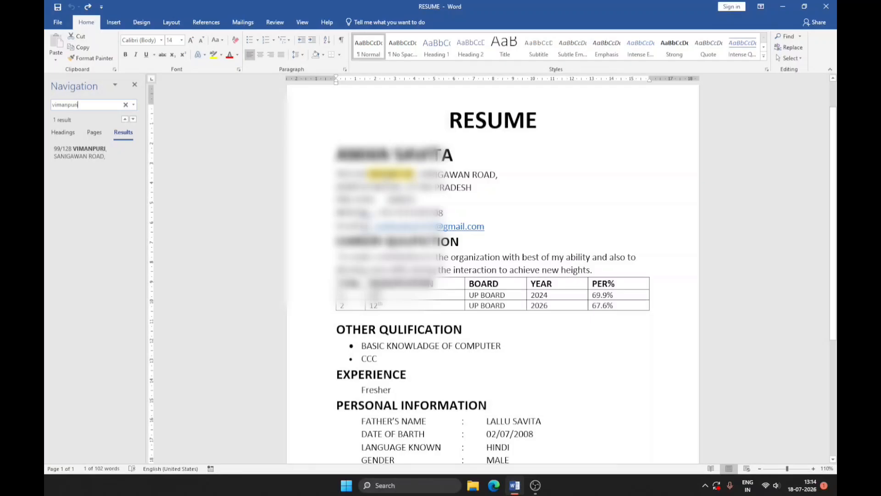
Replace the search term with "up board" and search the resume for it.
key("BackSpace")
key("BackSpace")
key("BackSpace")
key("BackSpace")
key("BackSpace")
key("BackSpace")
key("BackSpace")
key("BackSpace")
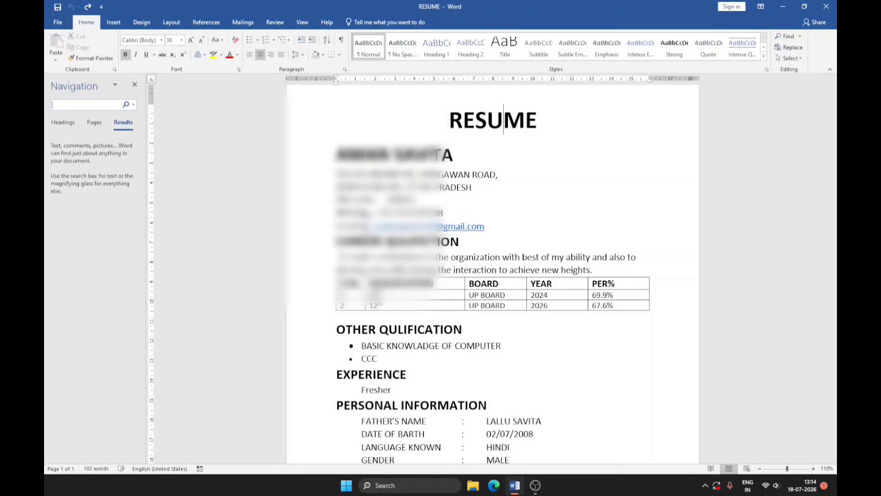
type("up board")
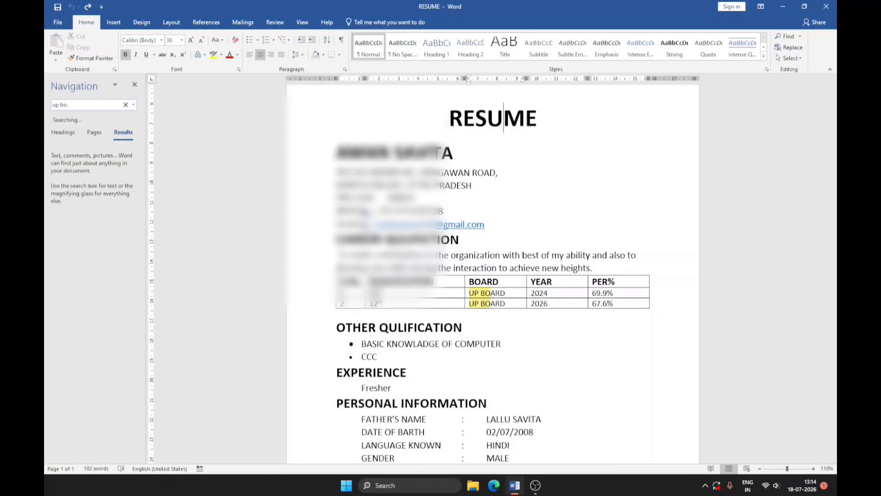
key("Return")
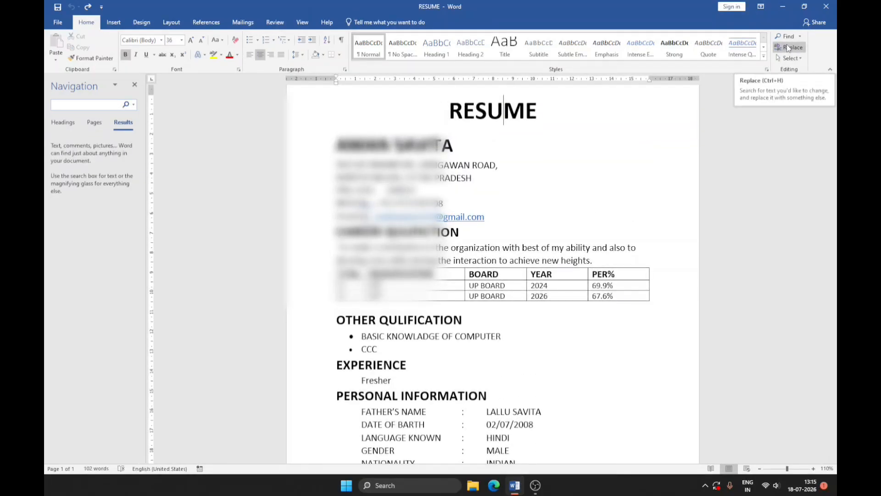
Step through the occurrences of "up board" in the document with Advanced Find, and close the search.
left_click(800, 38)
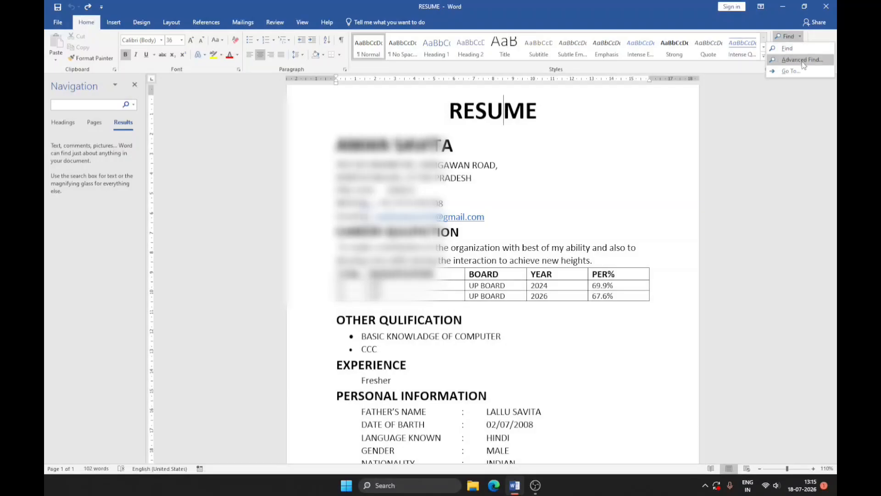
left_click(803, 61)
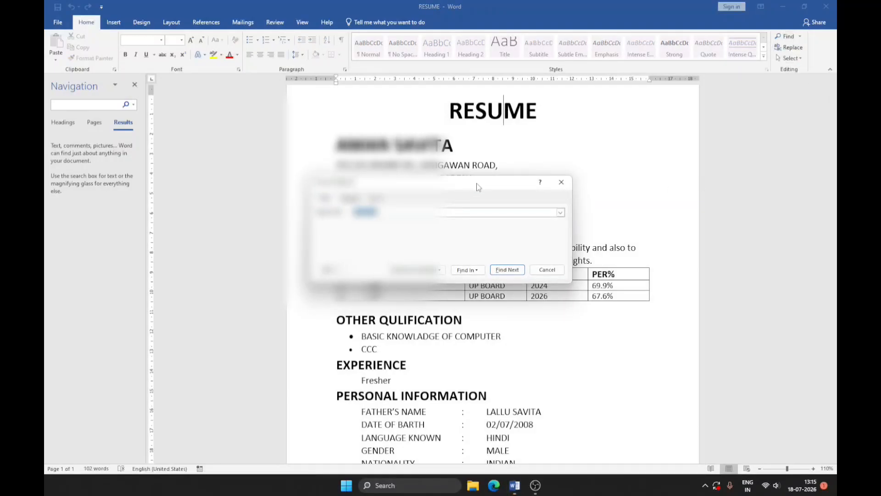
left_click_drag(487, 178, 305, 180)
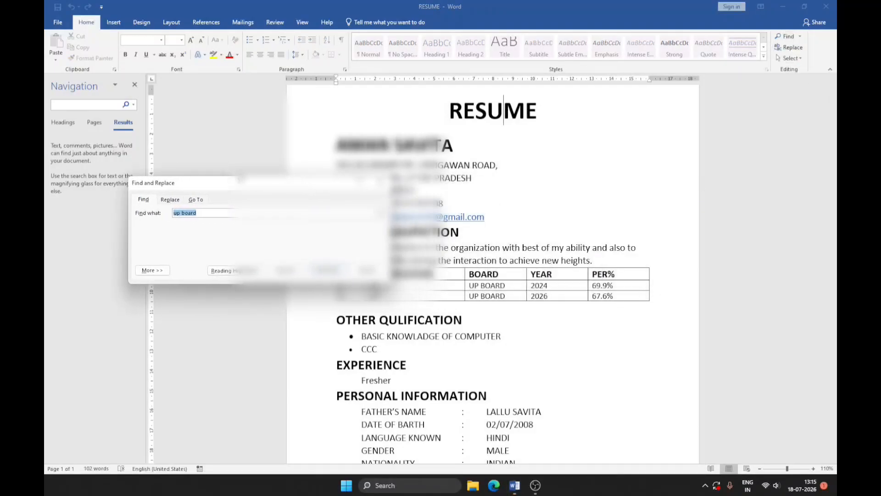
left_click(135, 84)
left_click_drag(236, 188, 184, 122)
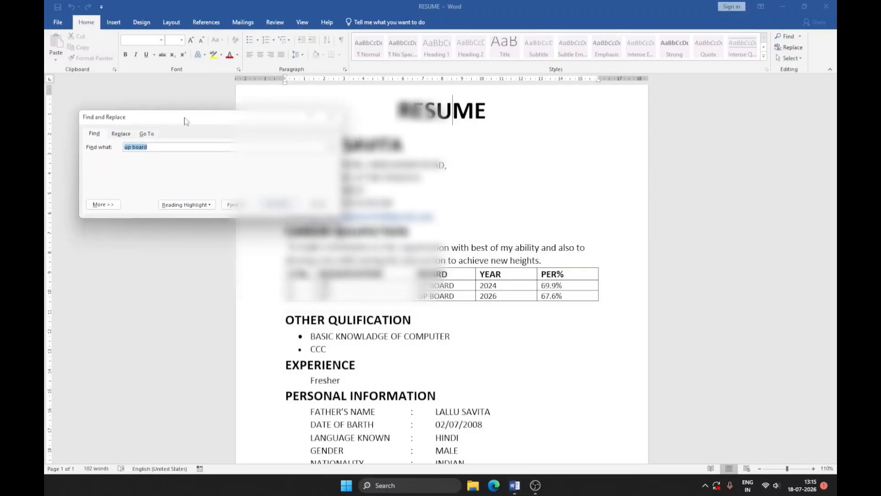
key("Return")
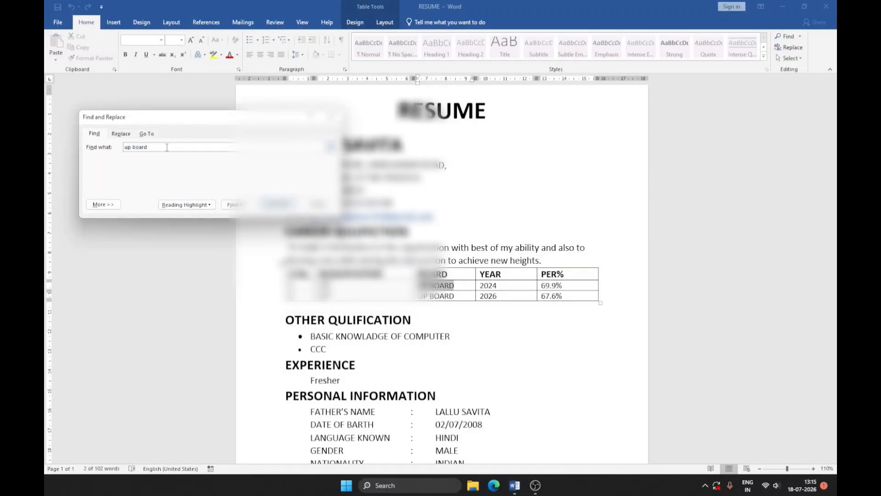
left_click(278, 205)
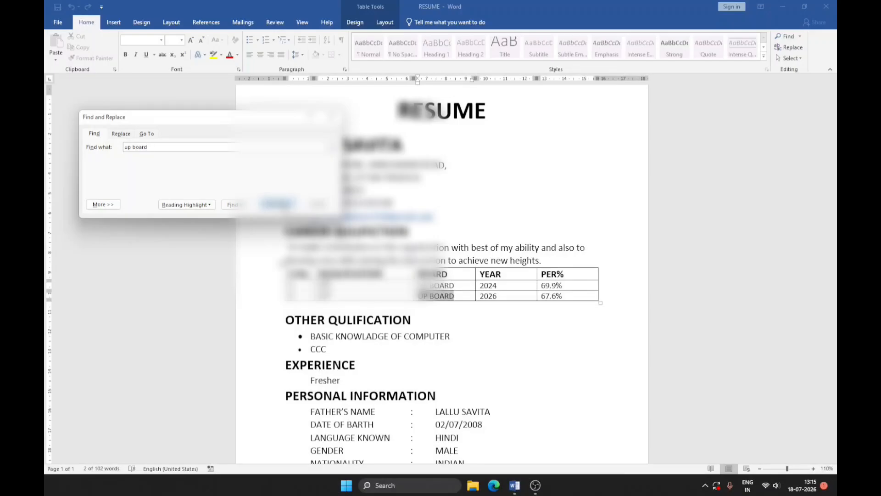
left_click(279, 204)
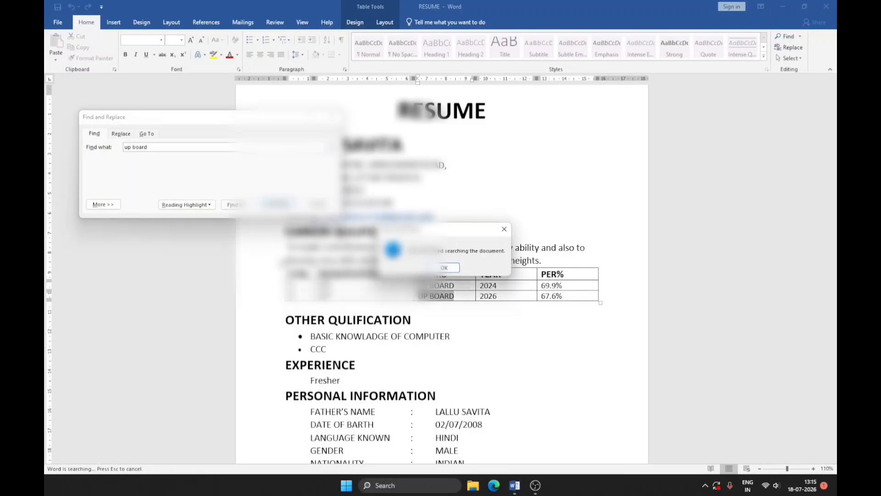
left_click(444, 267)
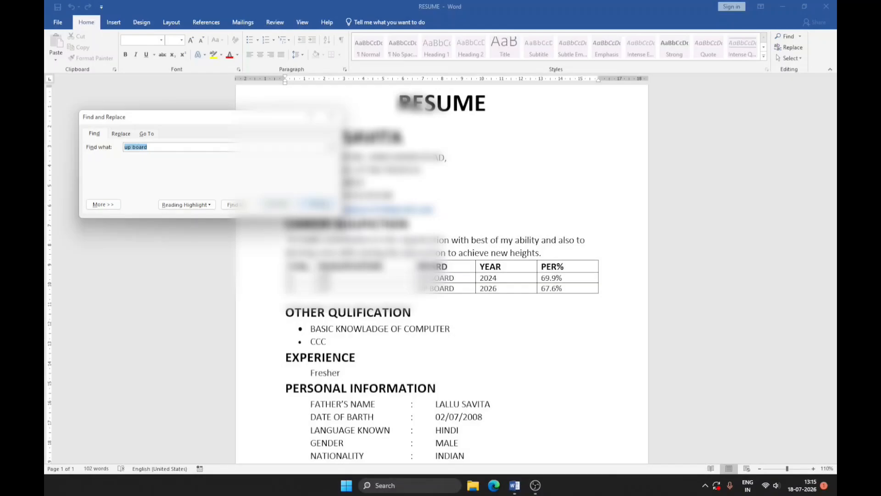
left_click(320, 205)
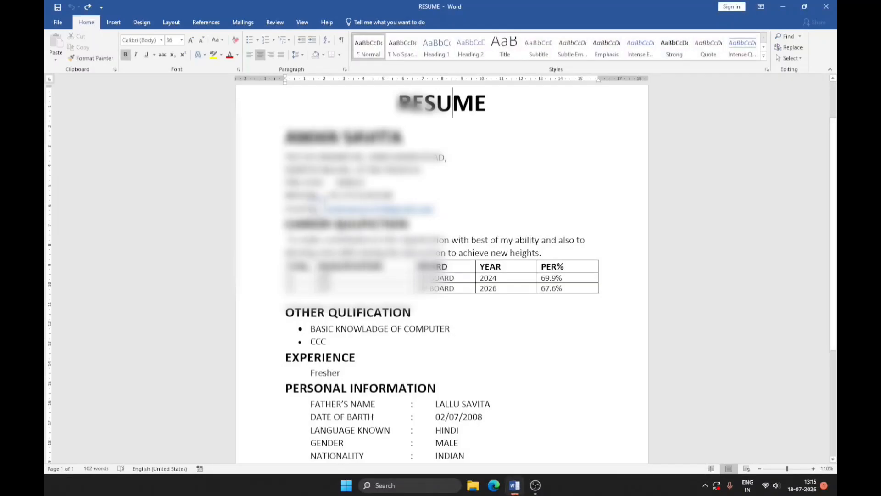
Use Go To with Line as the target to jump to line 1 of the document.
left_click(799, 36)
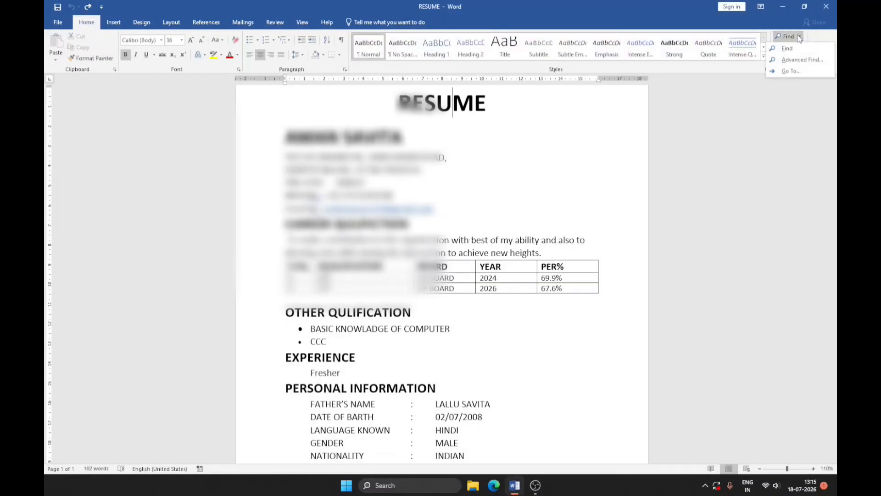
left_click(800, 70)
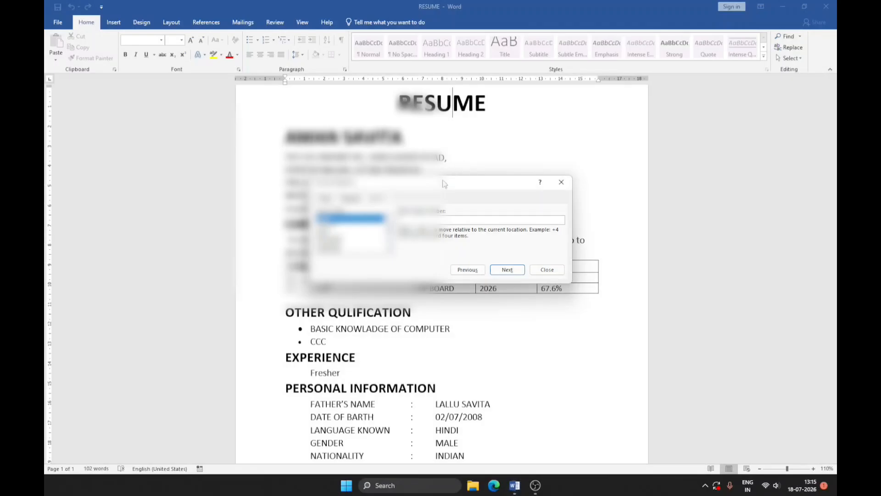
left_click(462, 224)
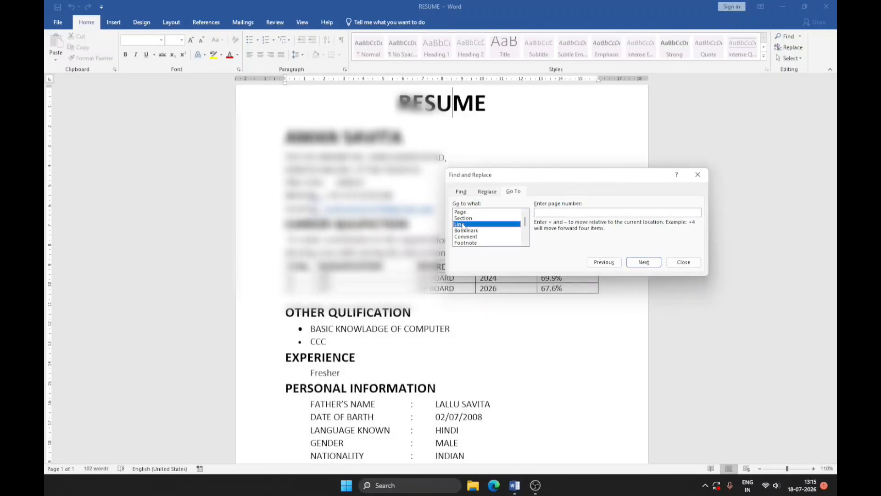
left_click(542, 212)
type("1")
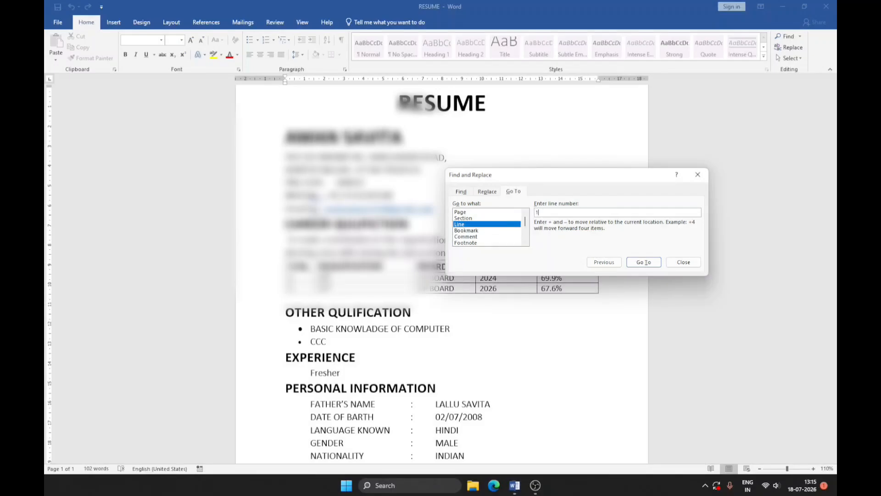
left_click(634, 265)
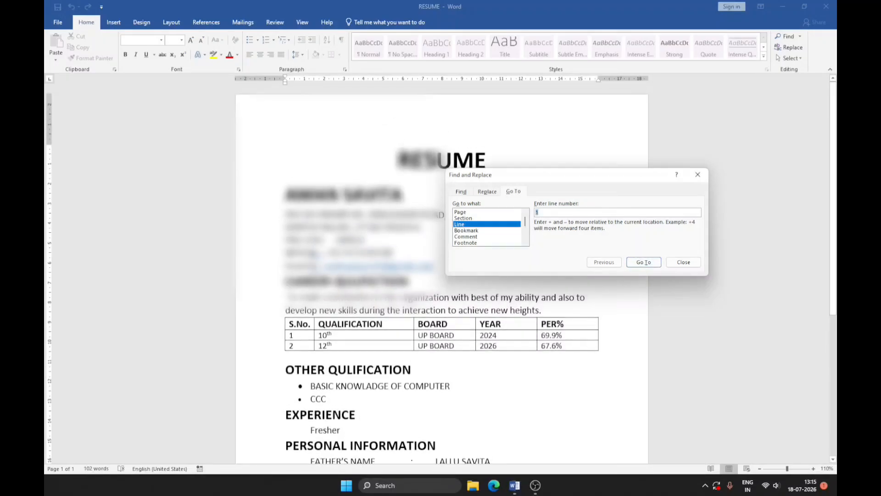
left_click(648, 262)
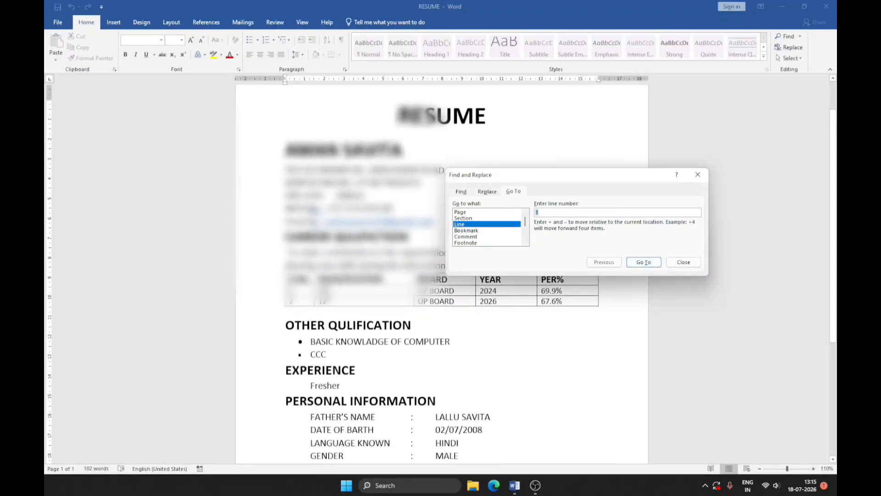
Go to line 3 of the document and close the Find and Replace dialog.
type("3")
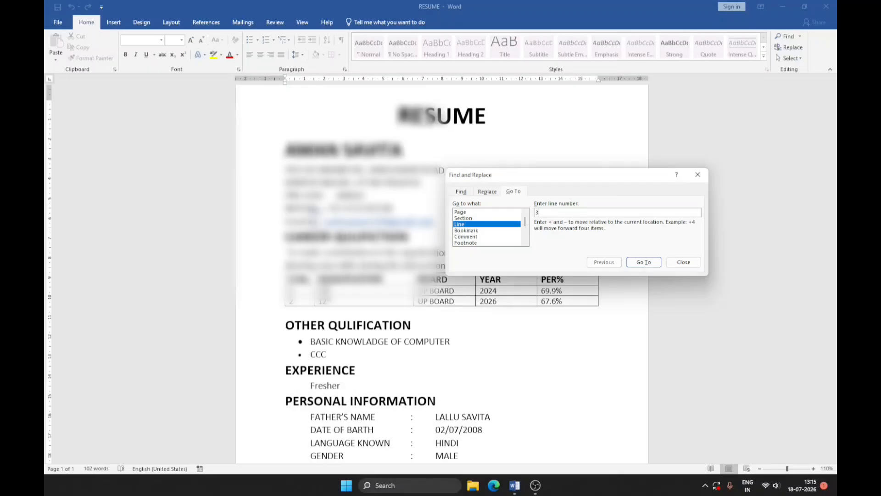
left_click(644, 263)
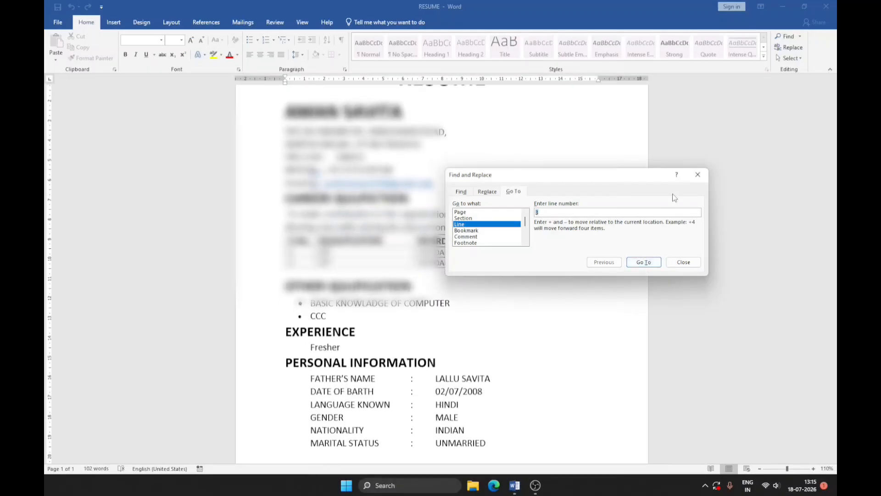
left_click(695, 178)
scroll(205, 228, "up", 2)
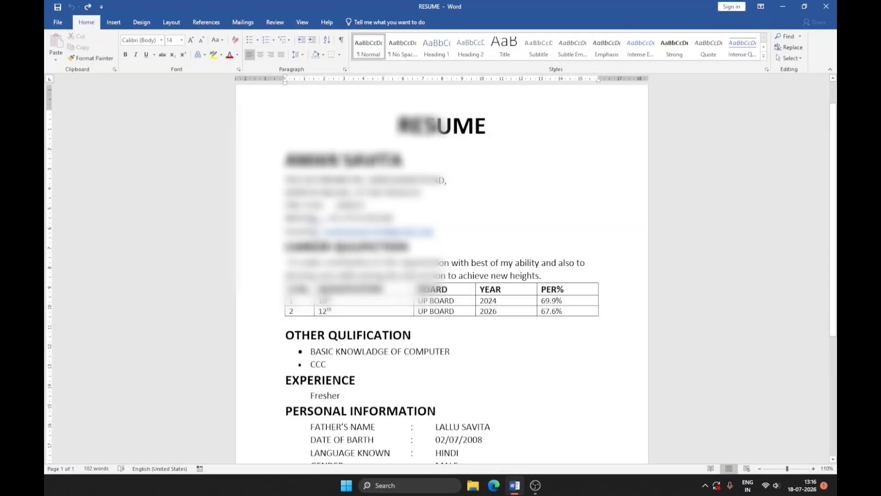
Set up a replacement in the resume that finds "UP BOARD" and replaces it with "CBSE BOARD".
left_click(791, 47)
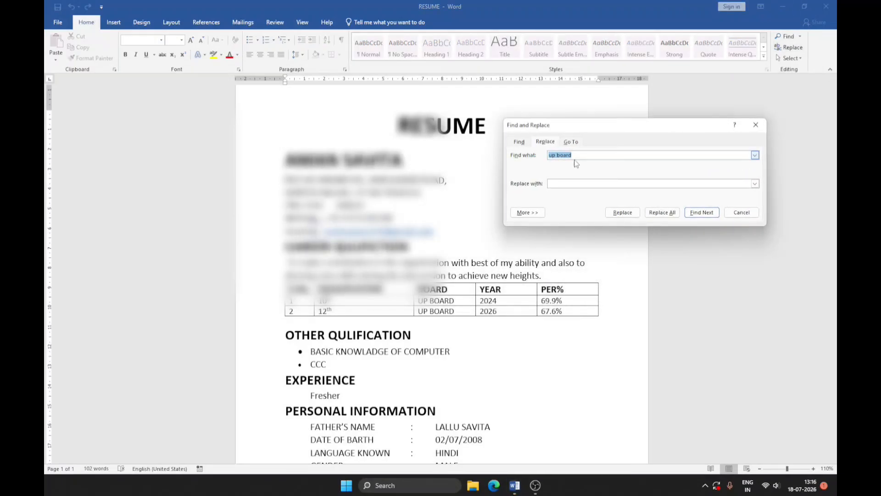
left_click(576, 155)
key("BackSpace")
key("BackSpace")
key("BackSpace")
key("BackSpace")
key("BackSpace")
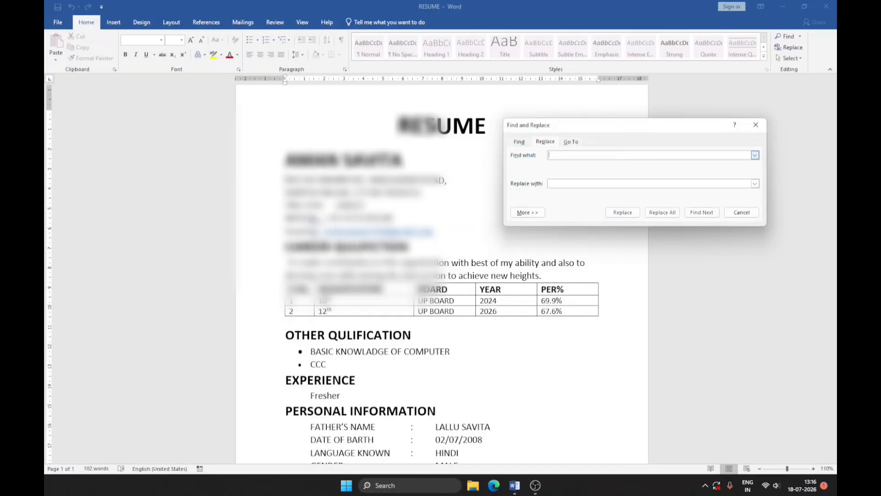
type("UP BOARD")
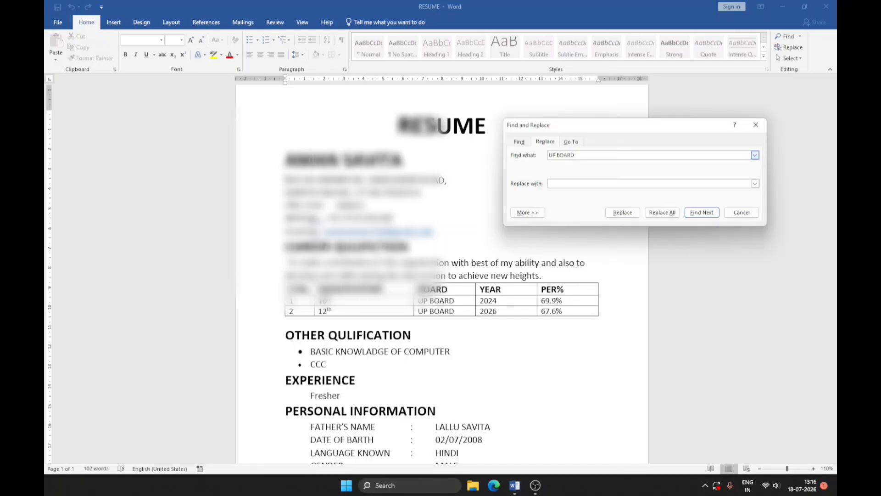
type("CBSE BOARD")
left_click(454, 311)
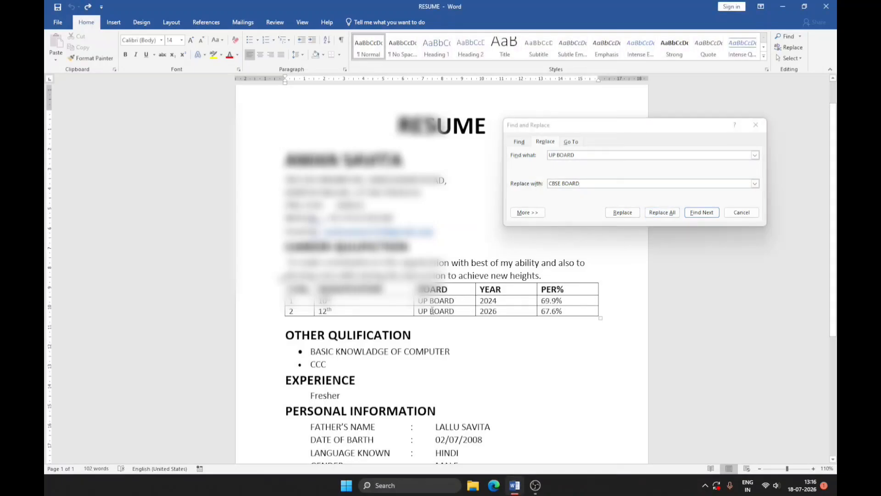
Replace all occurrences of "UP BOARD" with "CBSE BOARD" and close the Find and Replace dialog.
left_click(591, 155)
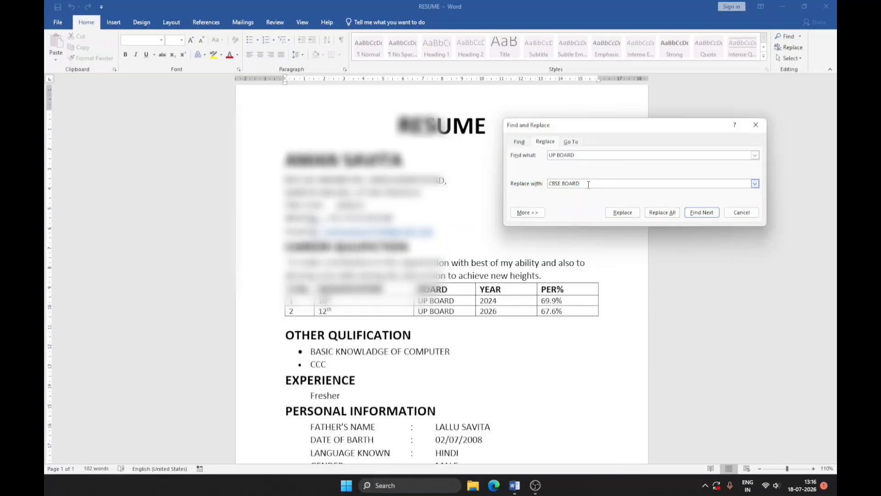
left_click(667, 213)
left_click(444, 267)
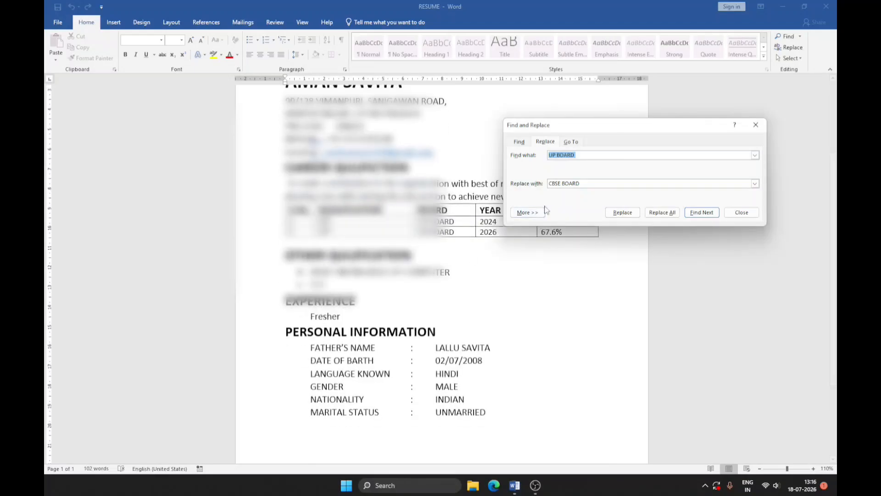
left_click(582, 155)
left_click(663, 212)
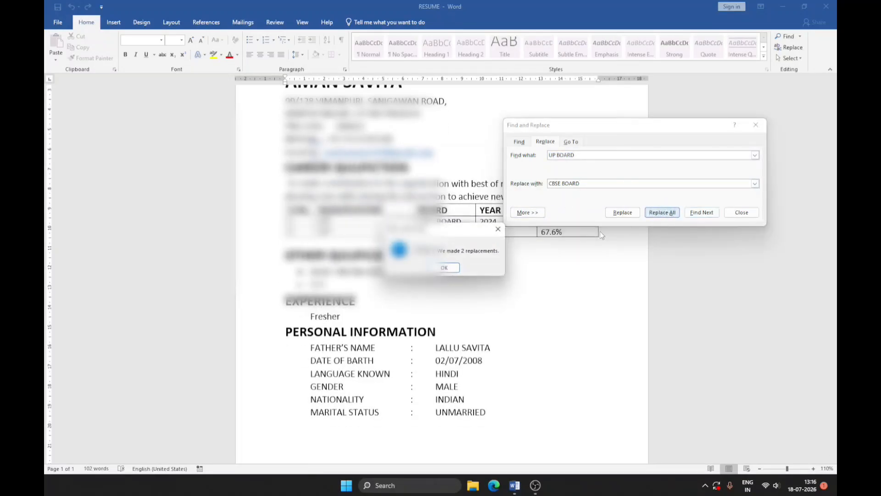
left_click(444, 267)
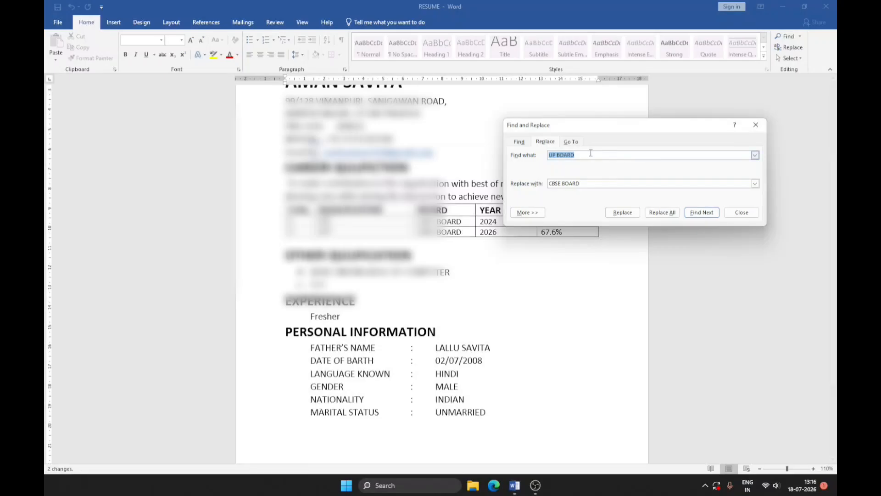
left_click(756, 125)
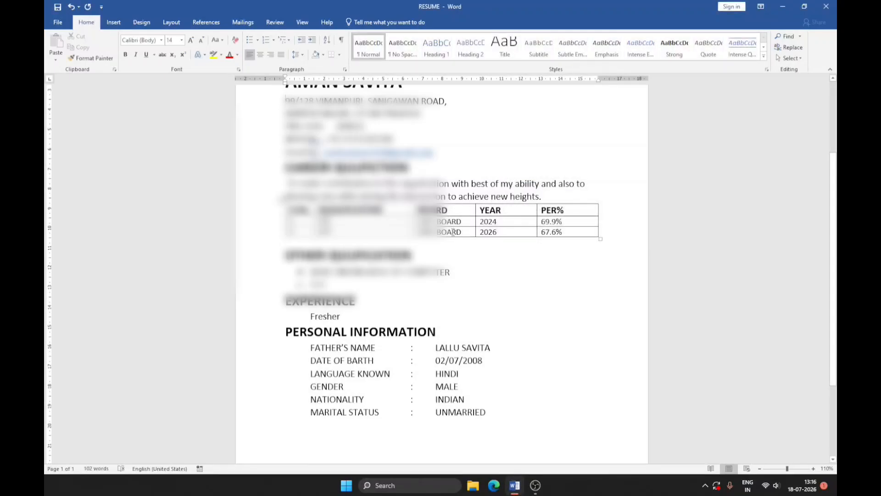
Select the RESUME title, then the entire document, and clear the selection.
left_click(798, 58)
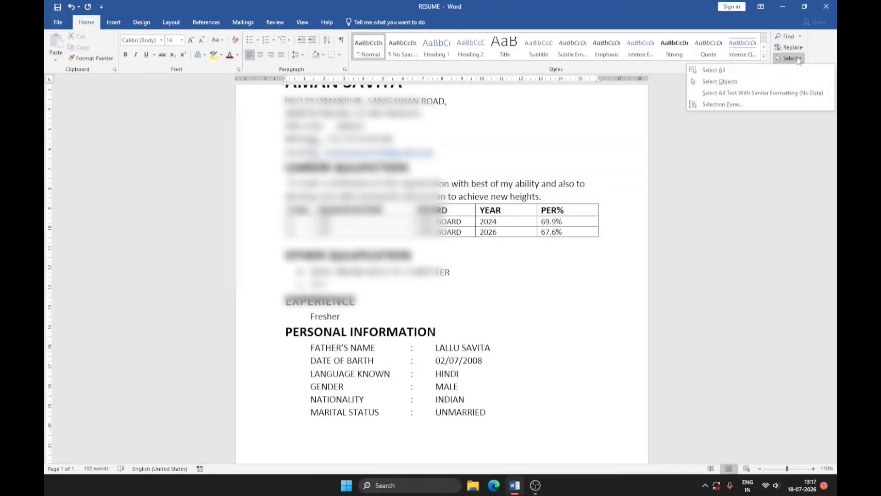
scroll(494, 185, "up", 3)
left_click(494, 185)
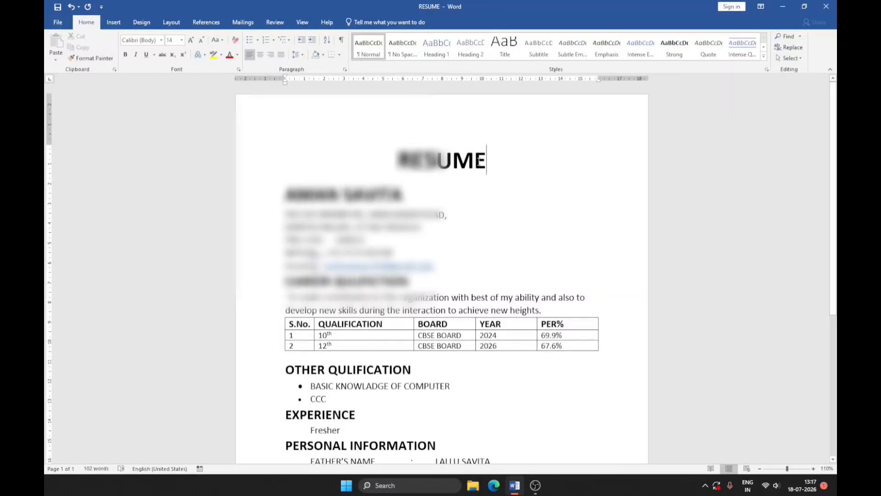
left_click_drag(487, 160, 397, 162)
left_click(534, 198)
key("ctrl+a")
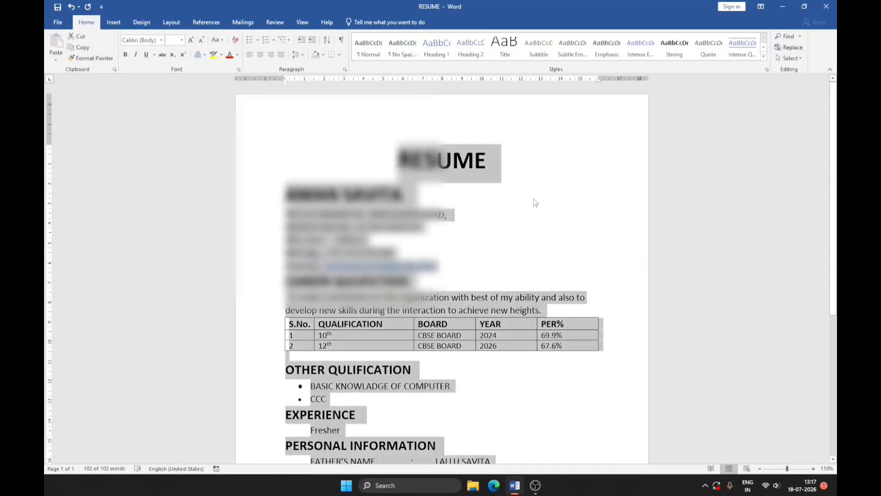
left_click(531, 216)
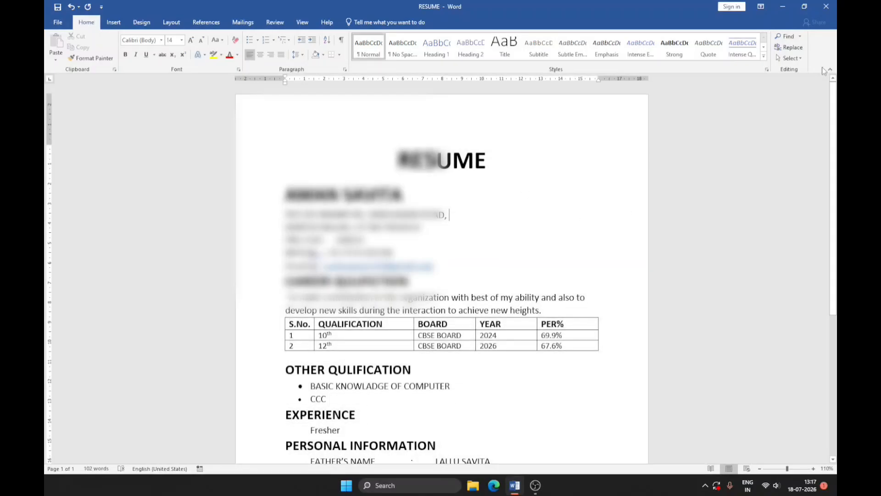
Use the Select All command on the resume and clear the selection.
left_click(791, 57)
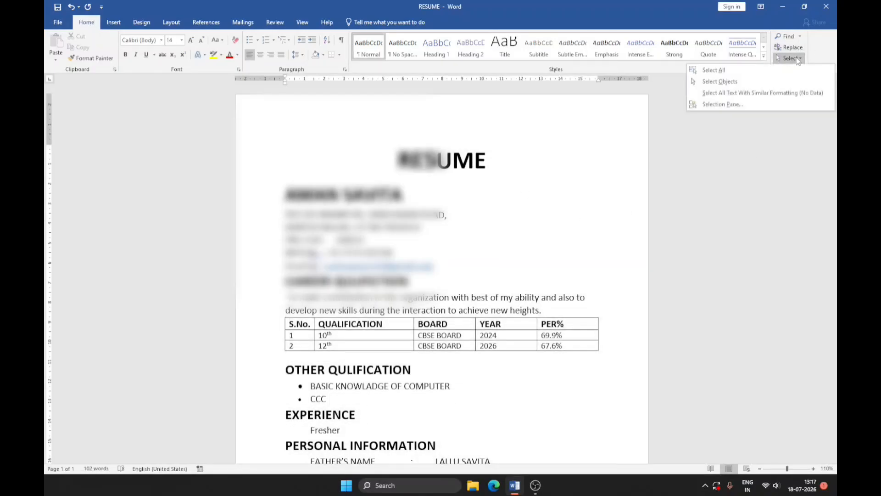
left_click(736, 70)
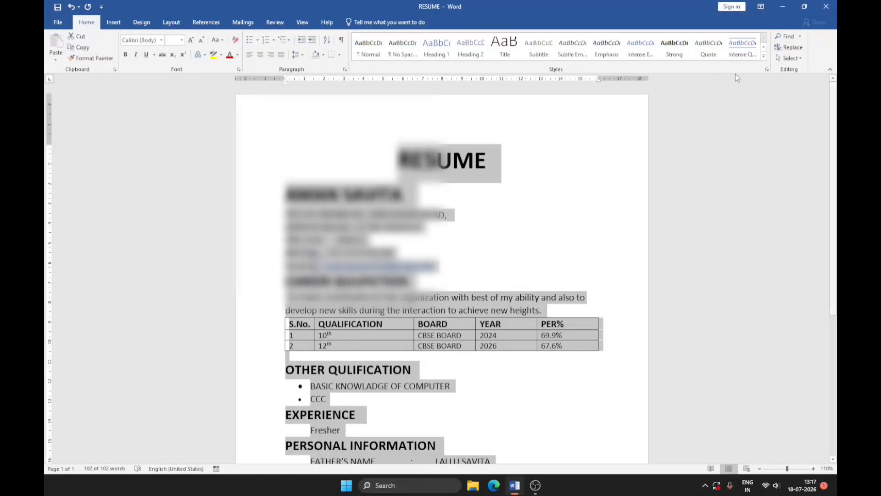
left_click(766, 117)
Turn on Select Objects, then select all text formatted like the RESUME title.
left_click(796, 59)
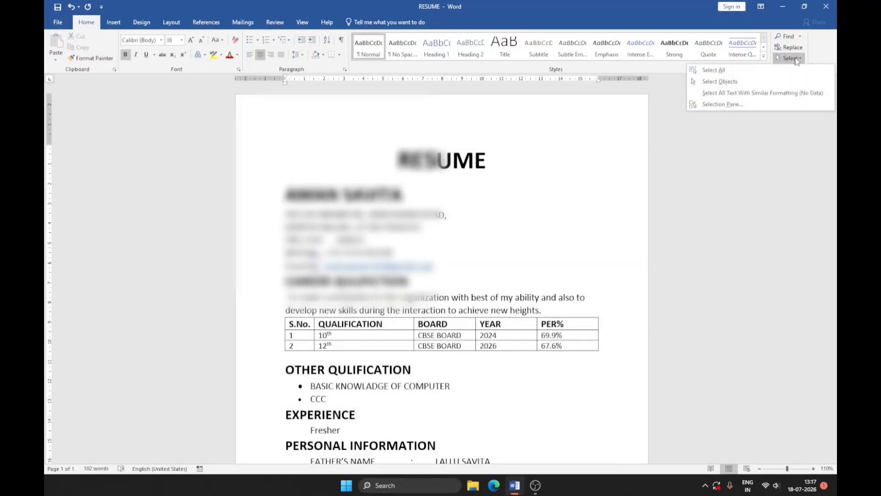
left_click(747, 83)
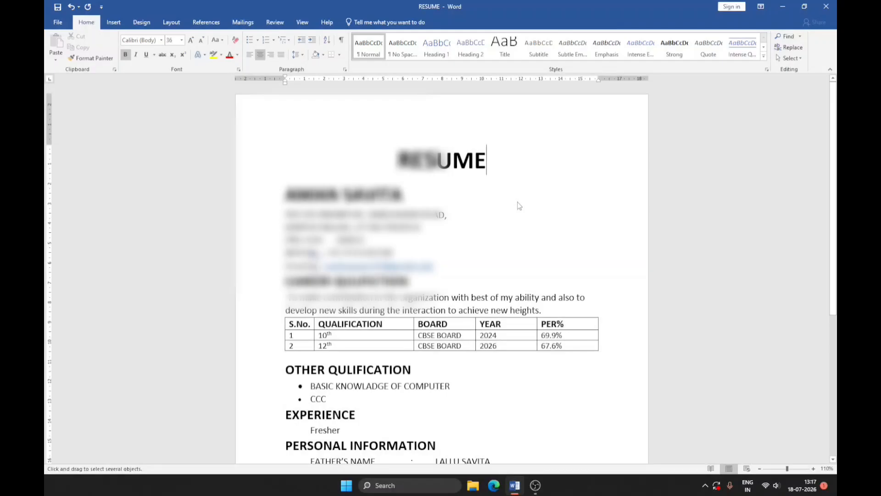
left_click(800, 58)
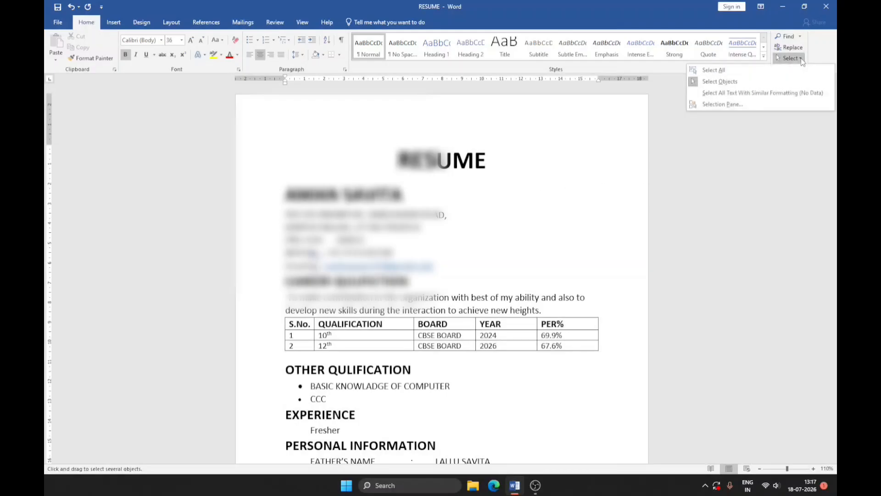
left_click(761, 95)
left_click(492, 172)
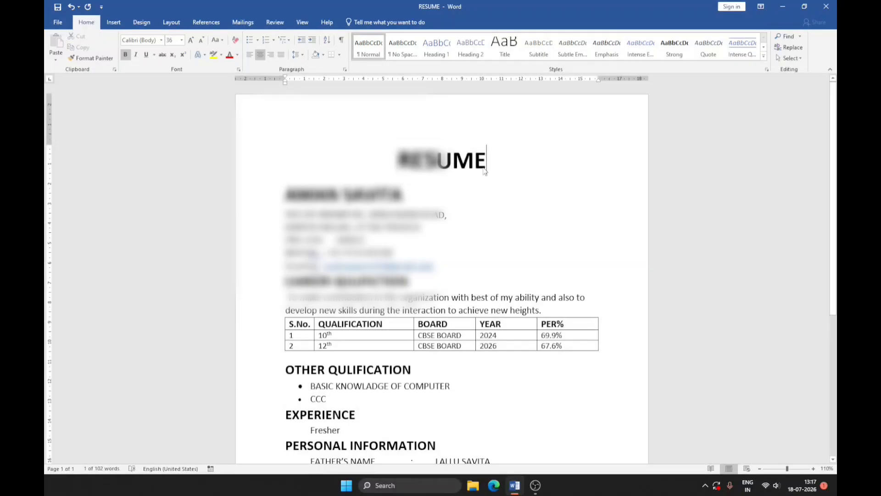
Select all text with formatting similar to the address line below the applicant's name.
left_click(461, 211)
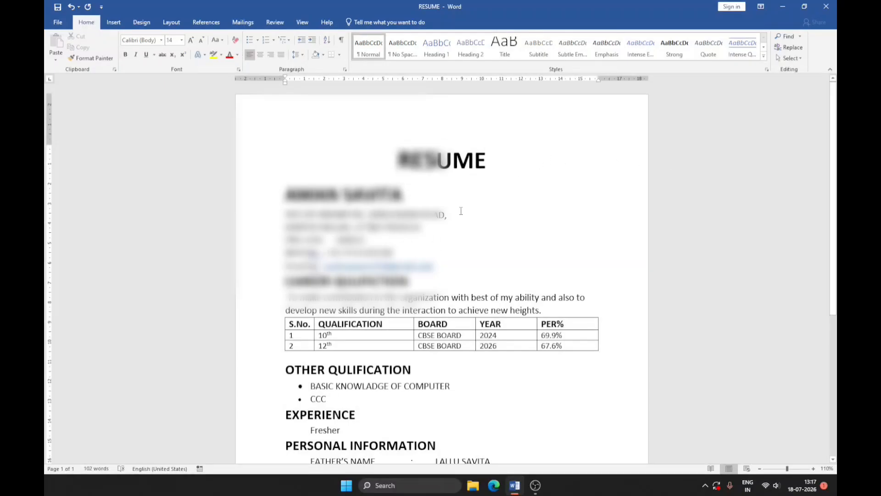
left_click(790, 58)
left_click(792, 95)
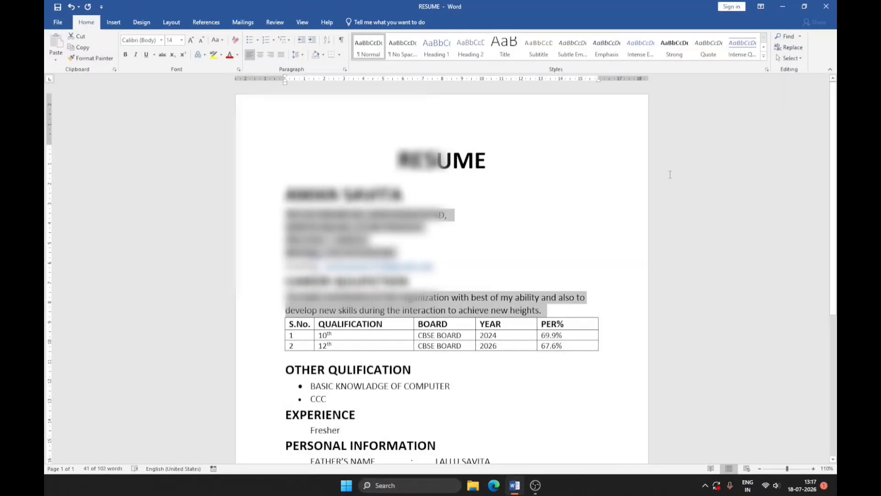
Show the Selection pane, close it again, and clear the text selection in the resume.
left_click(790, 63)
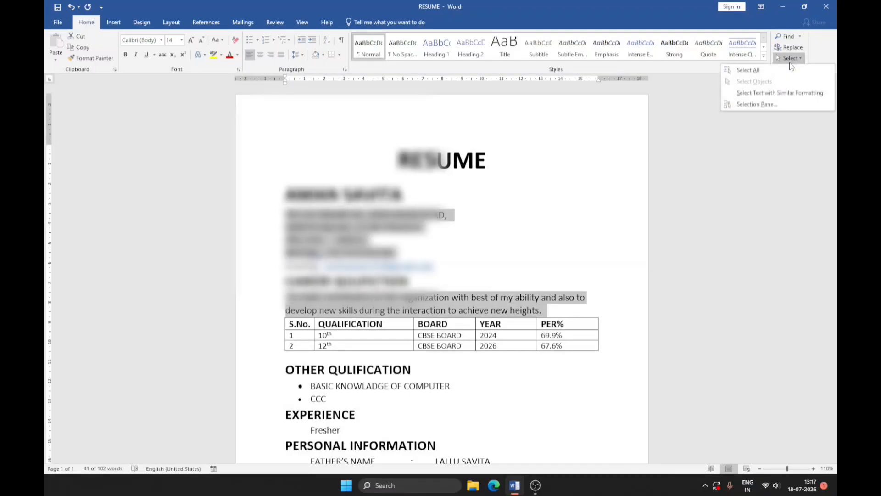
left_click(776, 107)
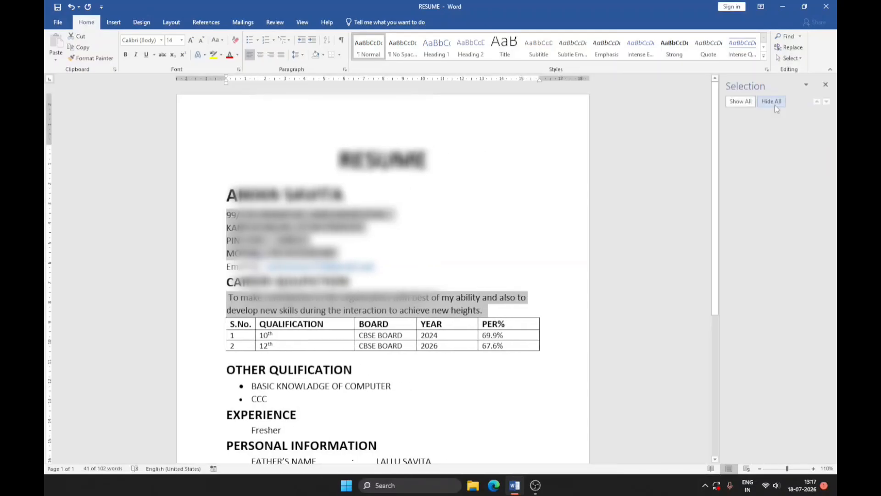
left_click(827, 86)
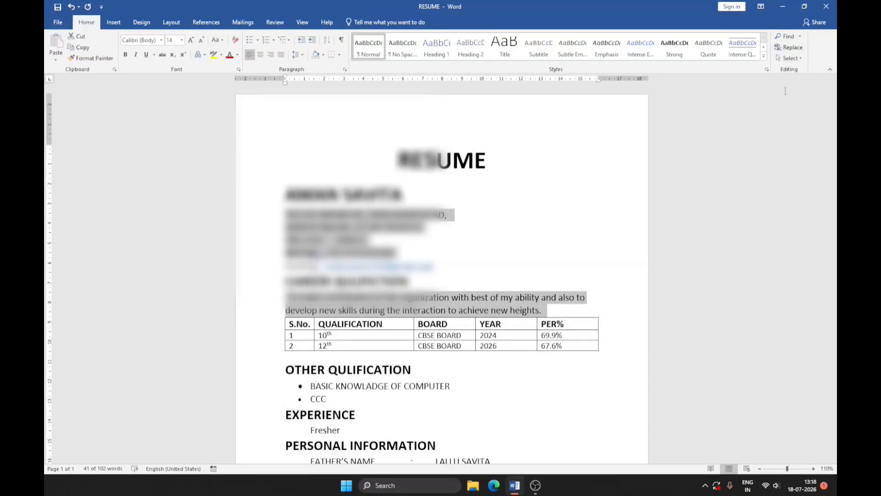
left_click(526, 308)
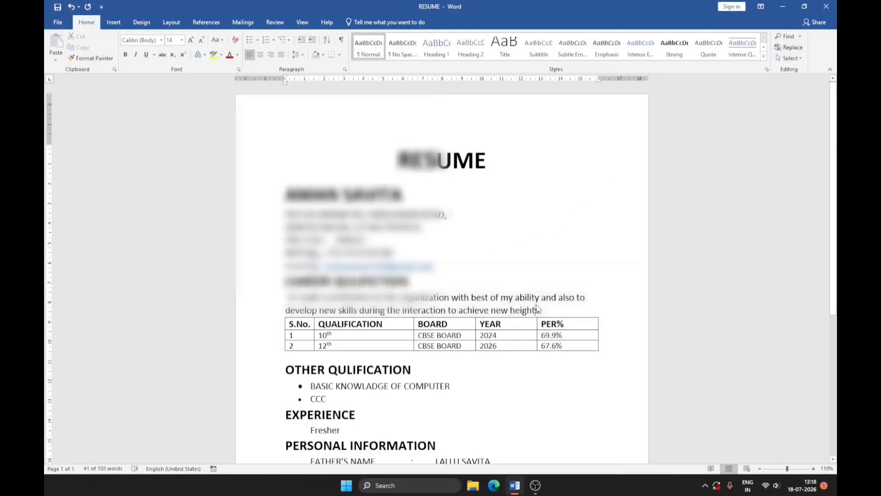
scroll(526, 276, "down", 4)
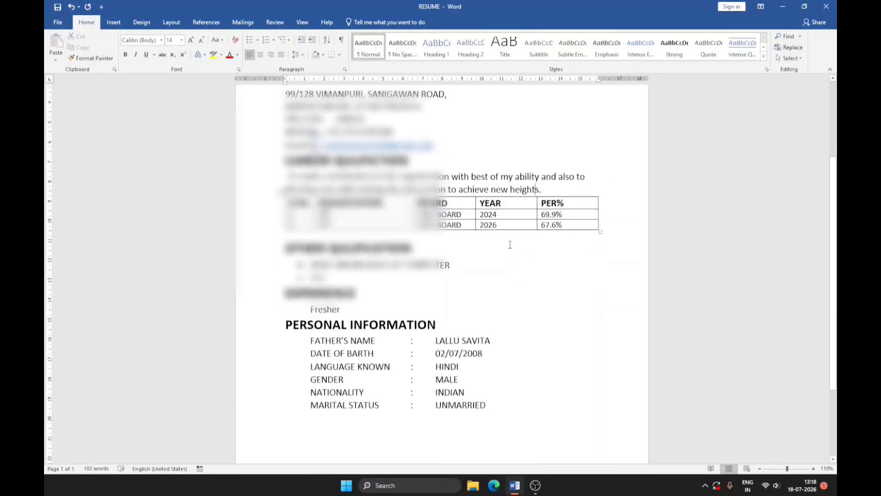
scroll(506, 226, "up", 3)
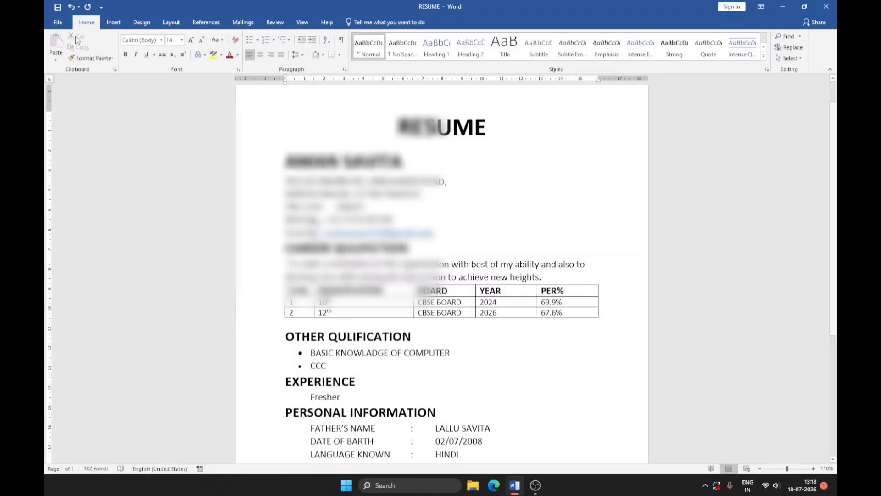
left_click(58, 21)
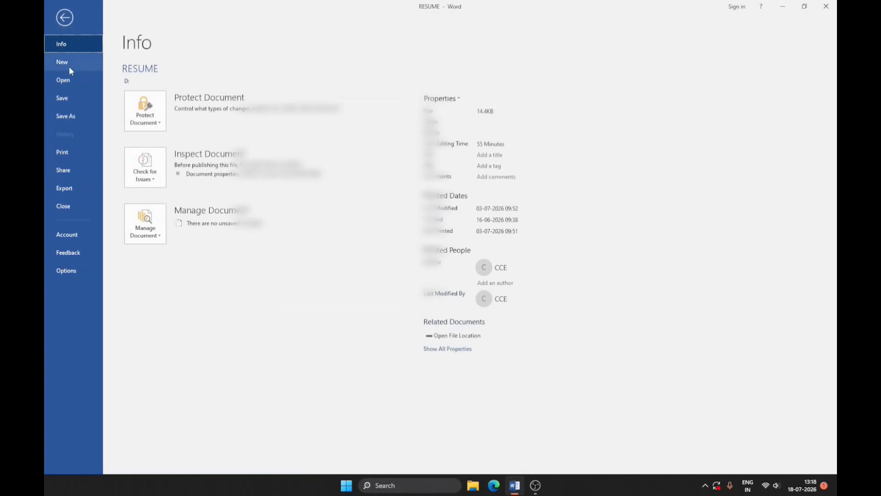
left_click(65, 18)
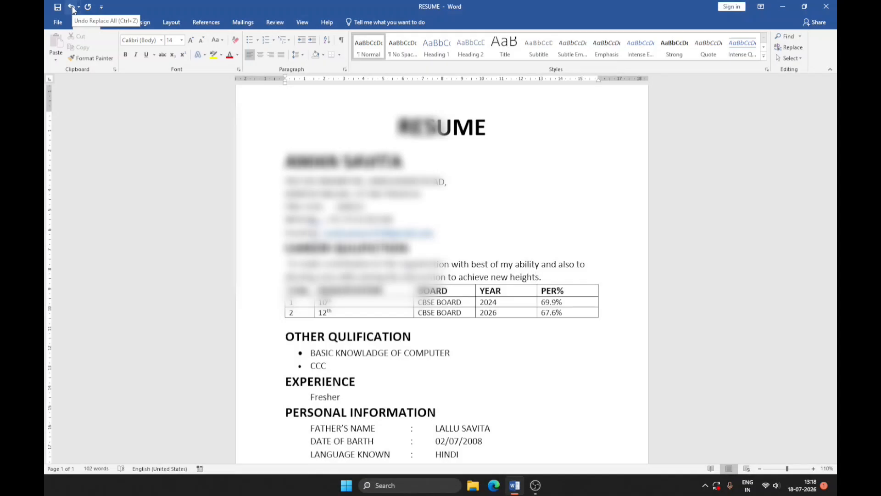
left_click(79, 7)
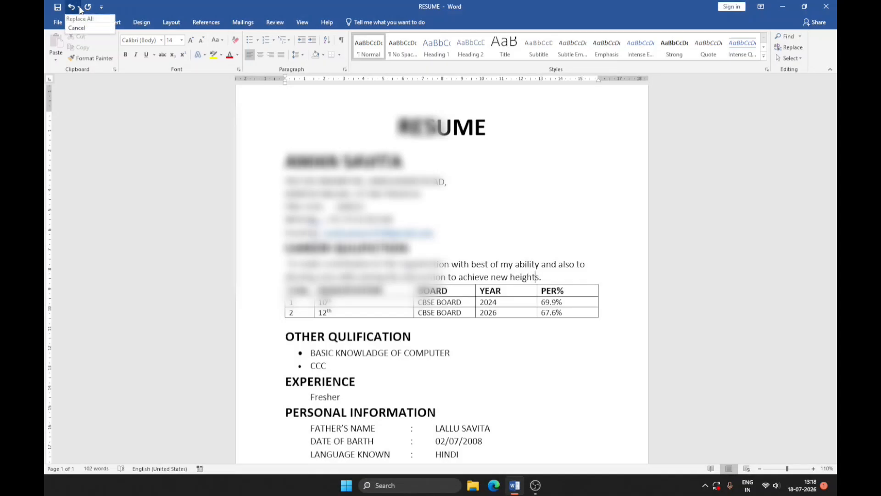
left_click(90, 28)
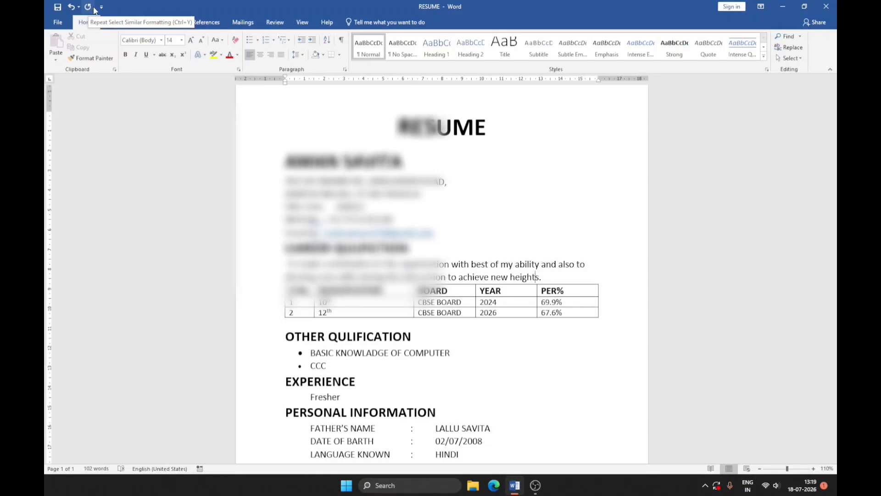
Add the New command to the Quick Access Toolbar and create a blank document with it.
left_click(102, 8)
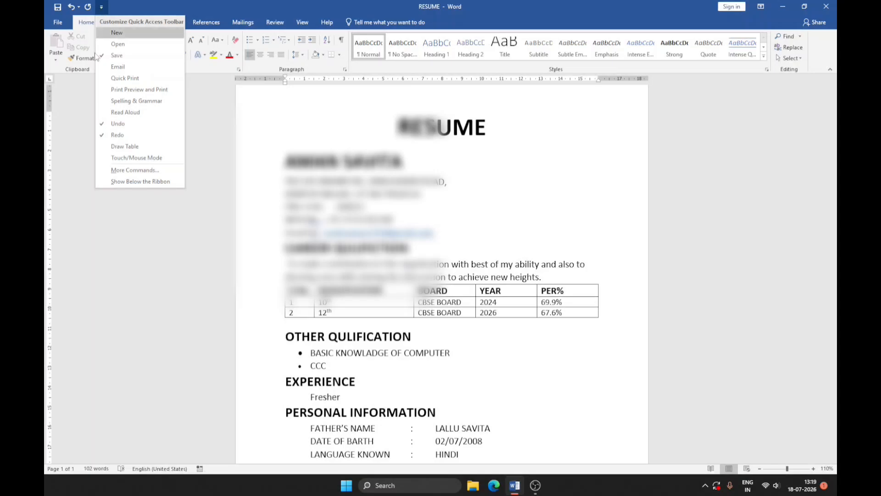
left_click(102, 9)
left_click(104, 10)
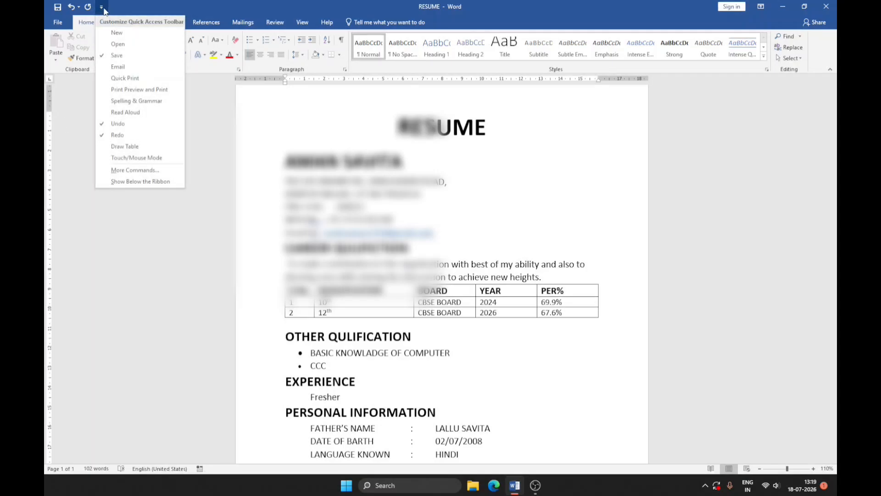
left_click(123, 32)
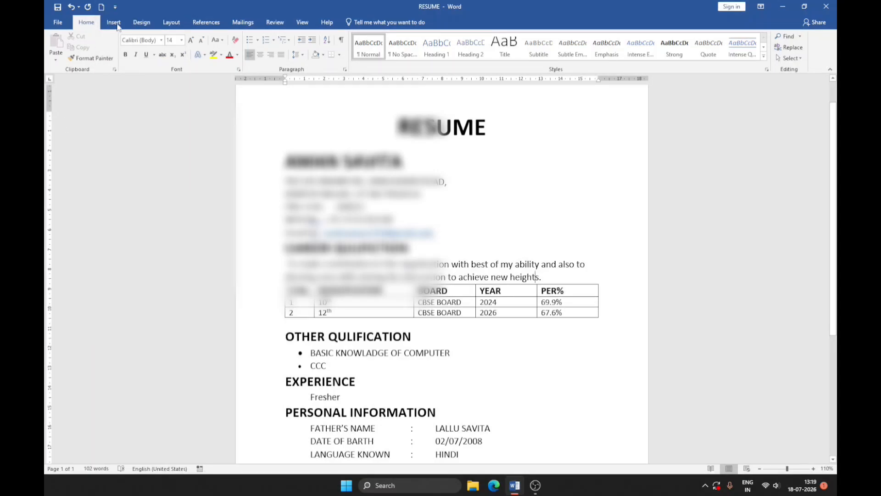
left_click(102, 7)
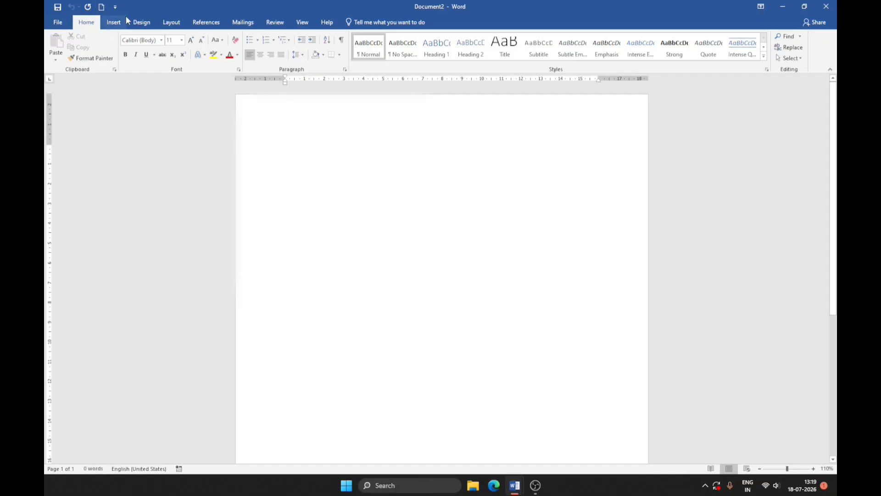
Add the Open and Email commands to the Quick Access Toolbar.
left_click(115, 7)
left_click(137, 44)
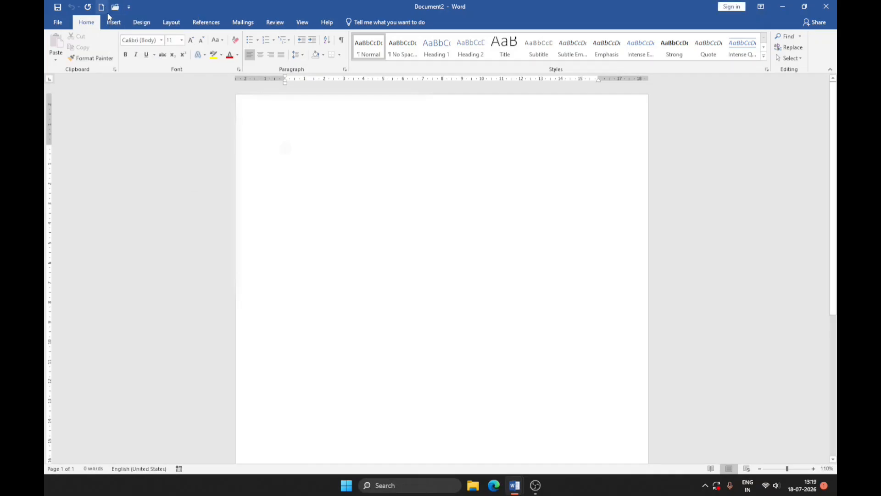
left_click(128, 7)
left_click(144, 66)
left_click(142, 7)
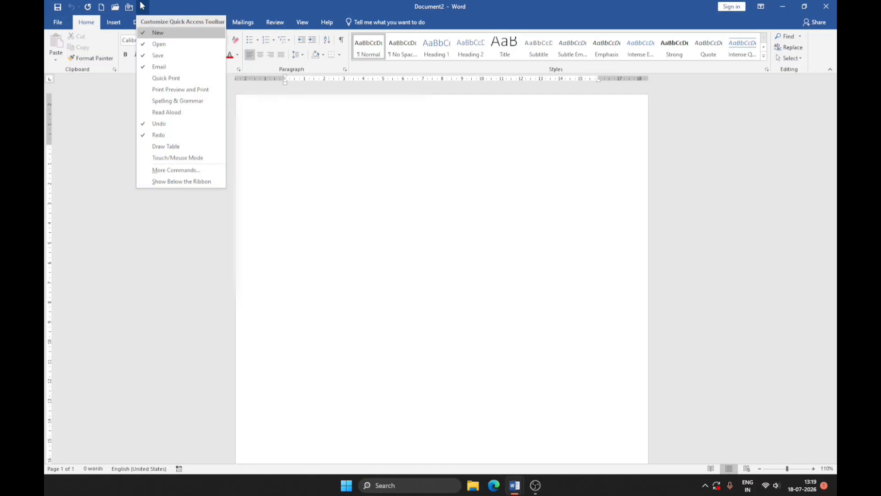
left_click(103, 172)
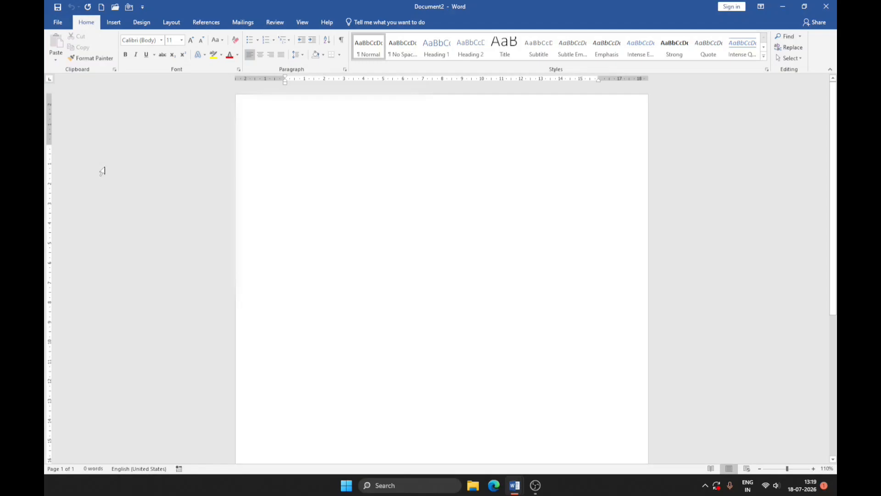
left_click(113, 25)
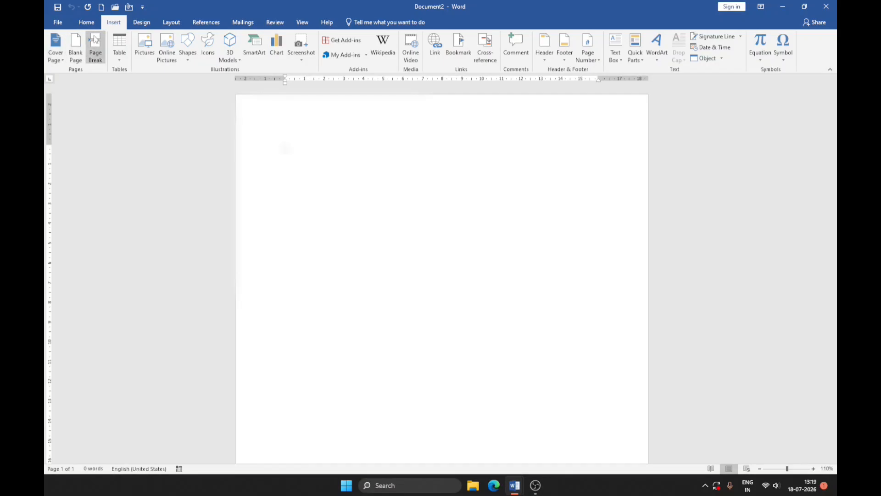
left_click(87, 22)
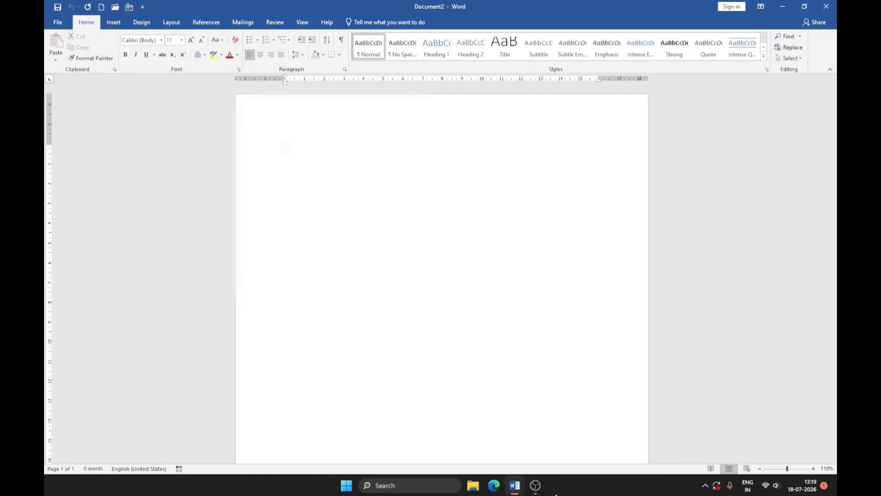
mouse_move(540, 492)
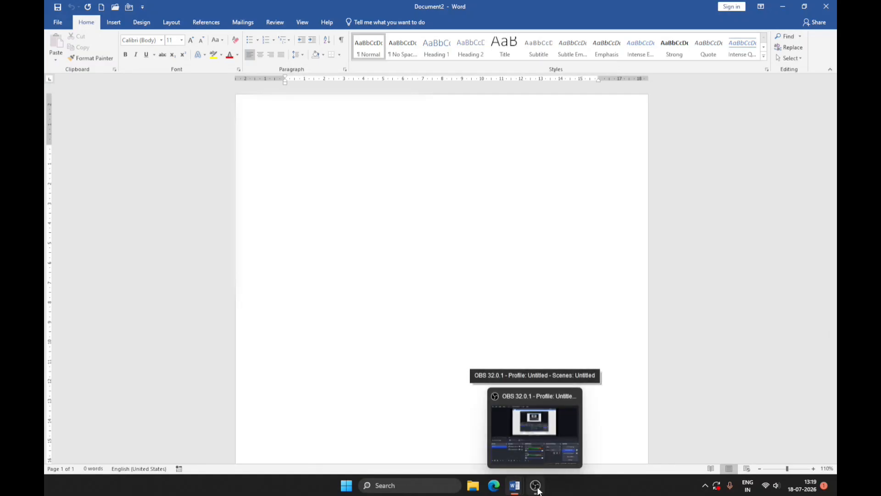